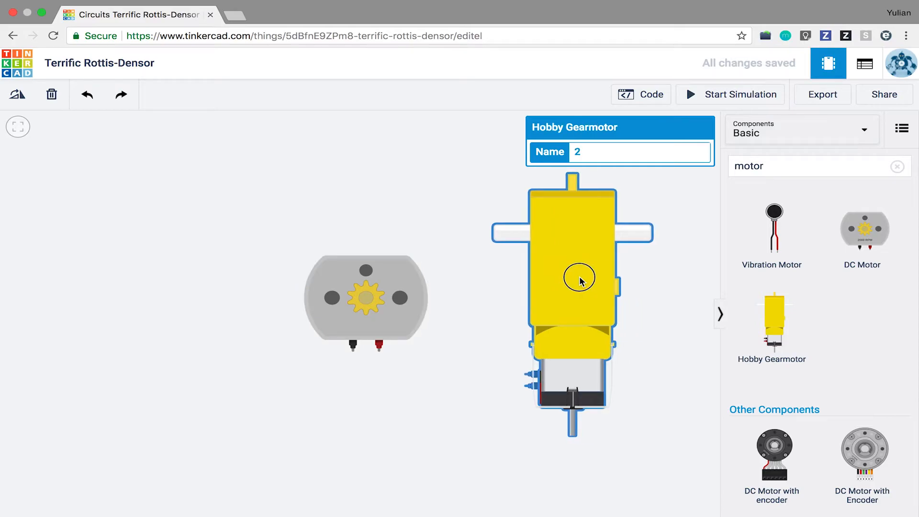
# Place a vibration motor on the empty canvas on the far side of the DC motor from the hobby gearmotor.
pyautogui.moveTo(756, 247); pyautogui.dragTo(198, 342)
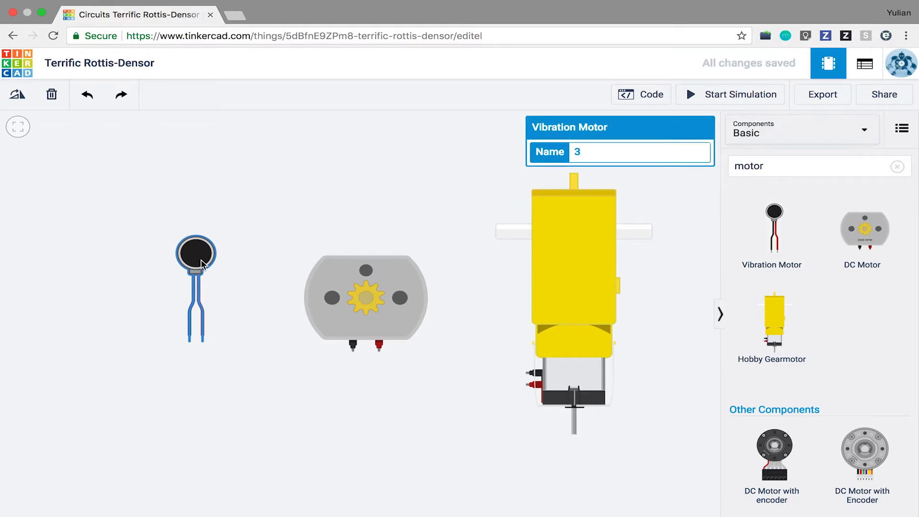
pyautogui.moveTo(203, 262); pyautogui.dragTo(210, 271)
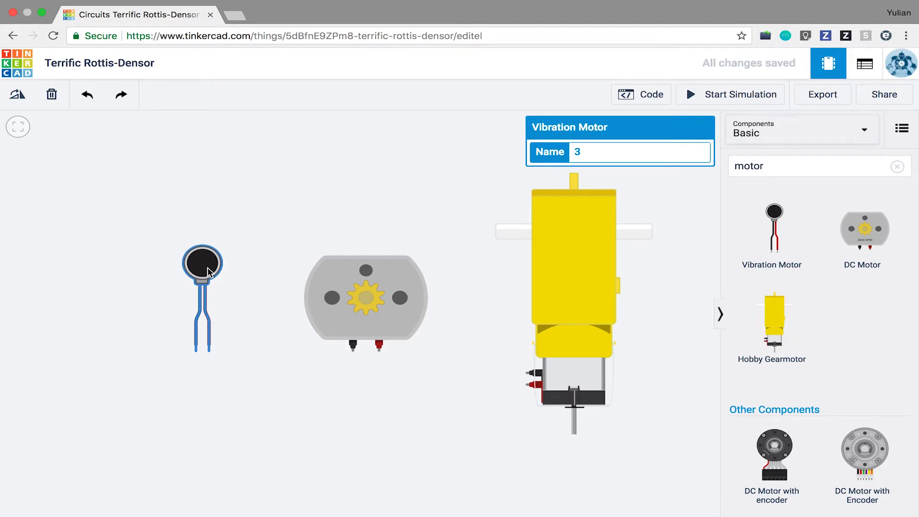
# Delete the hobby gearmotor and the vibration motor, and move the remaining DC motor into the space the gearmotor occupied.
pyautogui.click(569, 254)
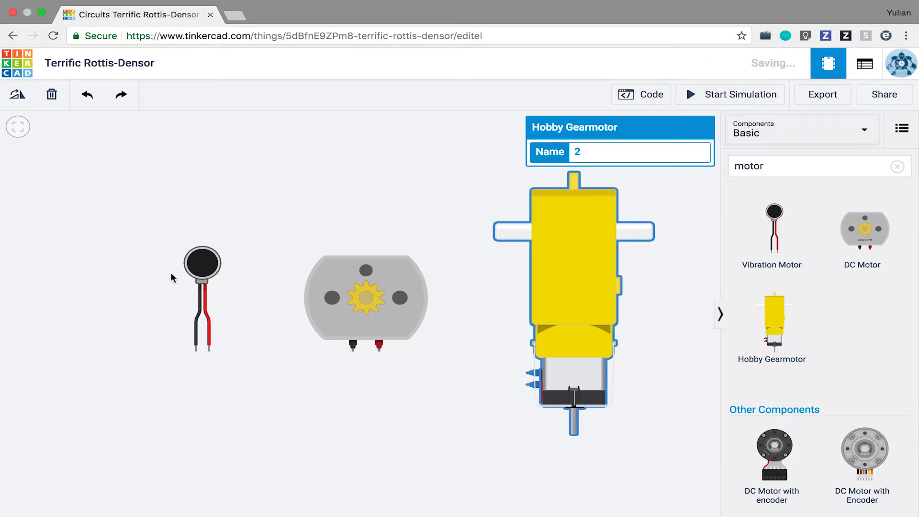
pyautogui.keyDown('shift'); pyautogui.click(201, 262); pyautogui.keyUp('shift')
pyautogui.press('Delete')
pyautogui.moveTo(327, 291); pyautogui.dragTo(511, 213)
# Search the components for "ardui" and place an Arduino Uno R3 on the canvas.
pyautogui.click(897, 166)
pyautogui.click(853, 168)
pyautogui.write('ardui')
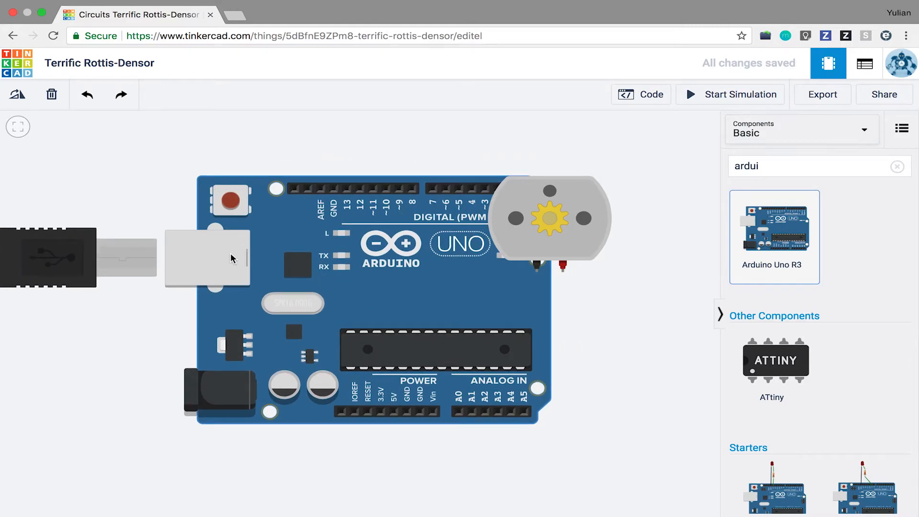
# Rotate the Arduino Uno a quarter turn clockwise so its USB port faces up, and move it clear to the left of the DC motor.
pyautogui.click(33, 103)
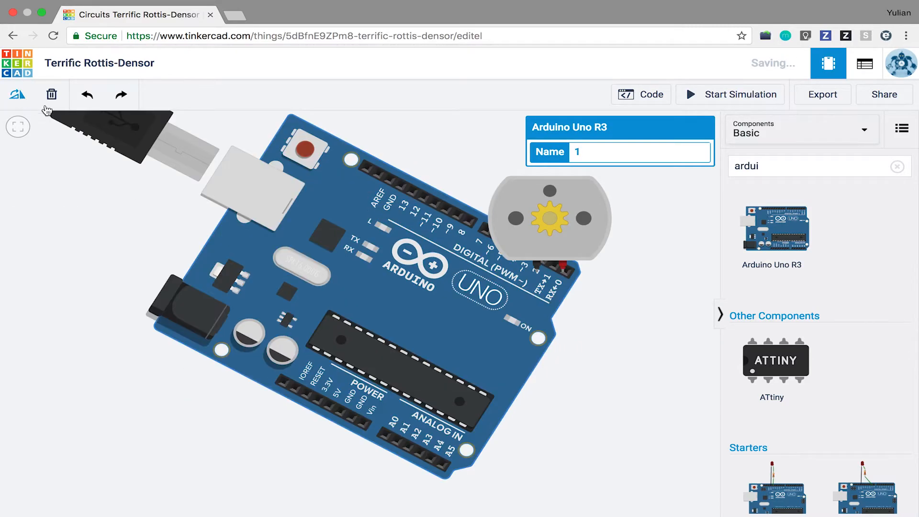
pyautogui.click(19, 99)
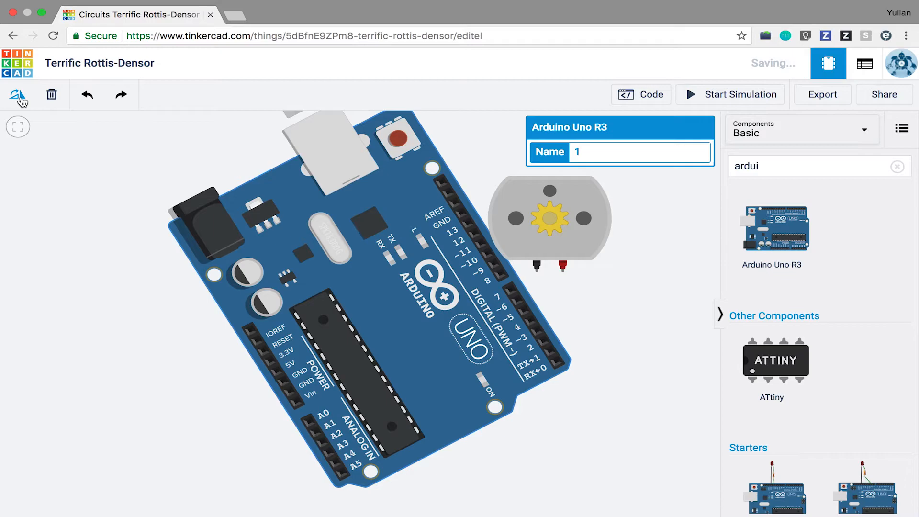
pyautogui.click(20, 100)
pyautogui.scroll(2, 410, 195)
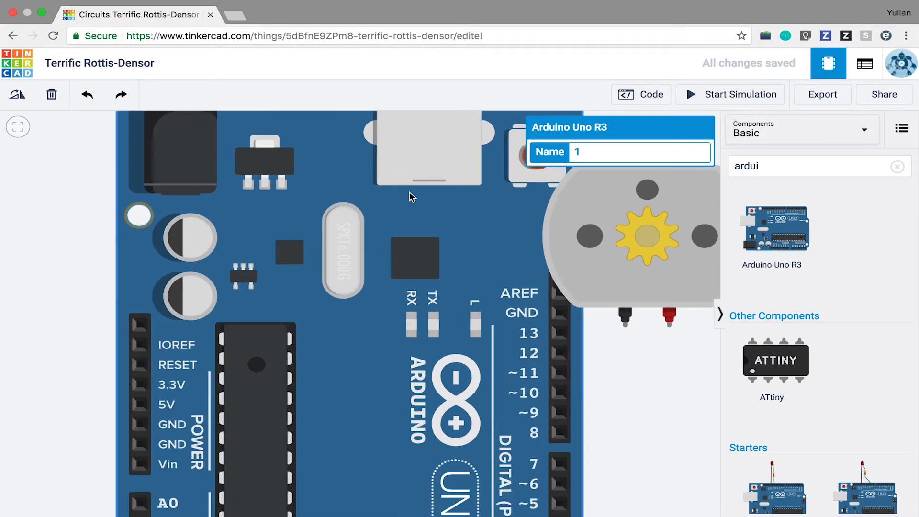
pyautogui.scroll(-3, 410, 196)
pyautogui.moveTo(410, 195); pyautogui.dragTo(292, 213)
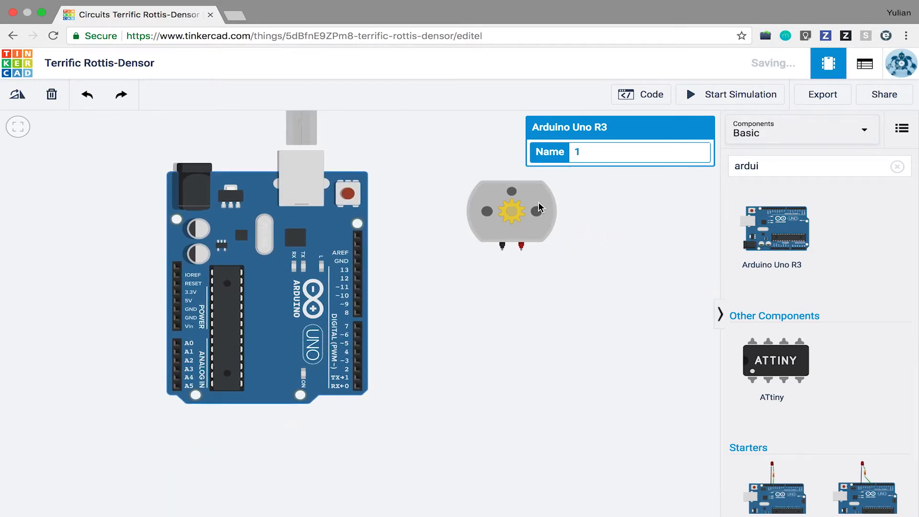
# Search the components for "bread" and place a Breadboard Small to the right of the Arduino, under the DC motor's leads.
pyautogui.click(559, 194)
pyautogui.click(724, 170)
pyautogui.hotkey('ctrl', 'a')
pyautogui.write('b')
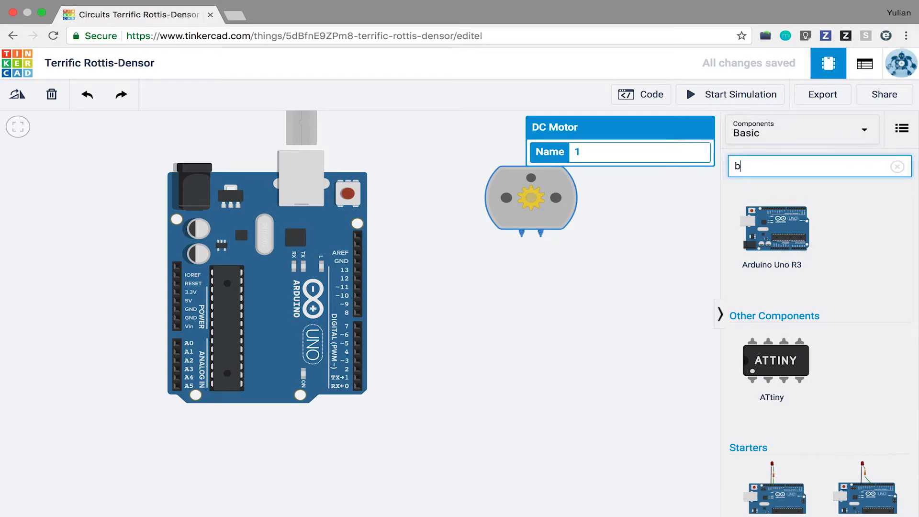
pyautogui.write('read')
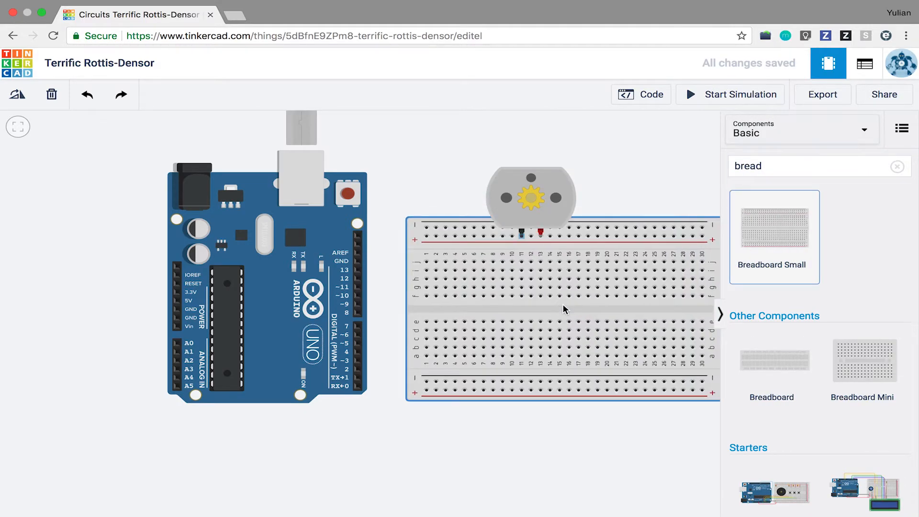
pyautogui.click(416, 258)
# Rotate the breadboard and DC motor a quarter turn clockwise, and seat the motor's leads in breadboard rows 3 and 5.
pyautogui.click(18, 96)
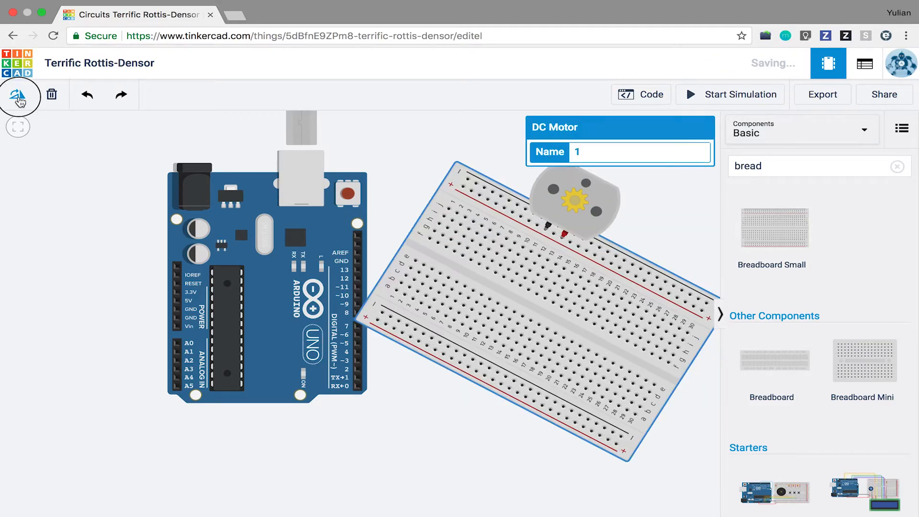
pyautogui.click(18, 97)
pyautogui.click(17, 97)
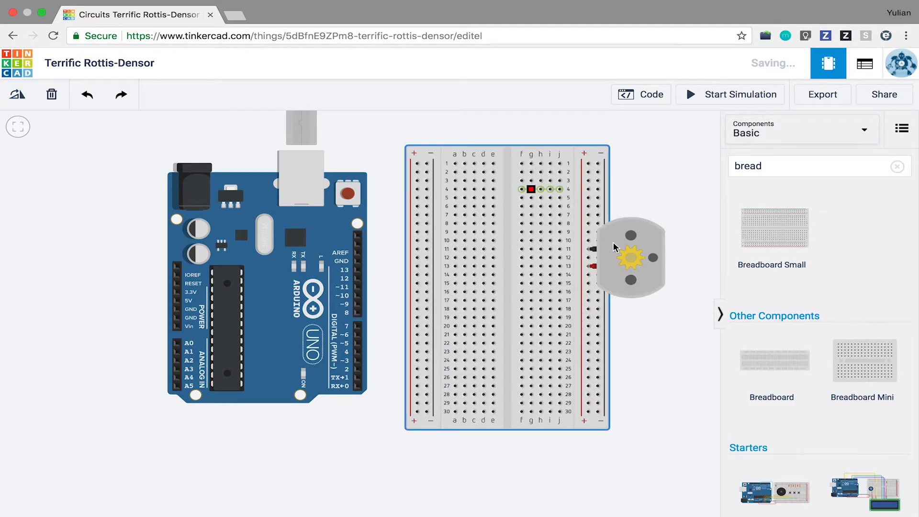
pyautogui.click(619, 255)
pyautogui.moveTo(620, 255); pyautogui.dragTo(502, 190)
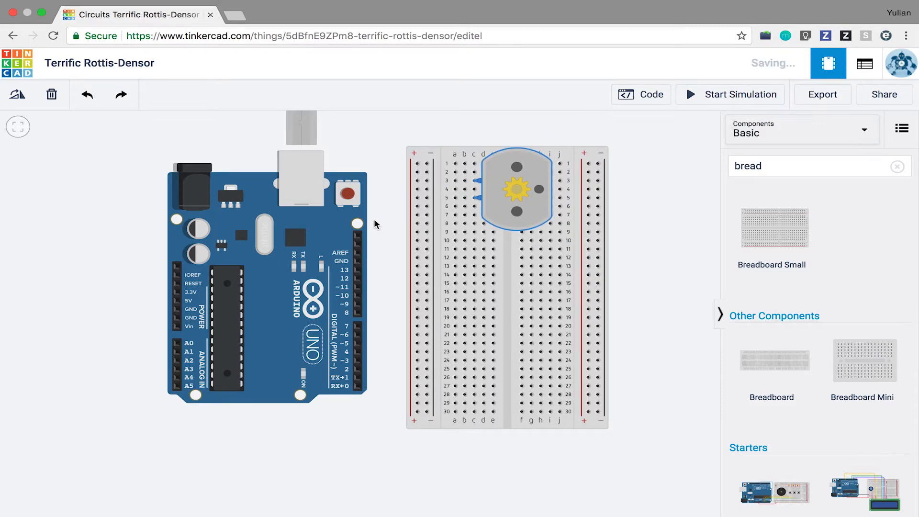
# Wire the Arduino's 5V pin to the breadboard's left + rail and its GND pin to the left − rail.
pyautogui.click(177, 300)
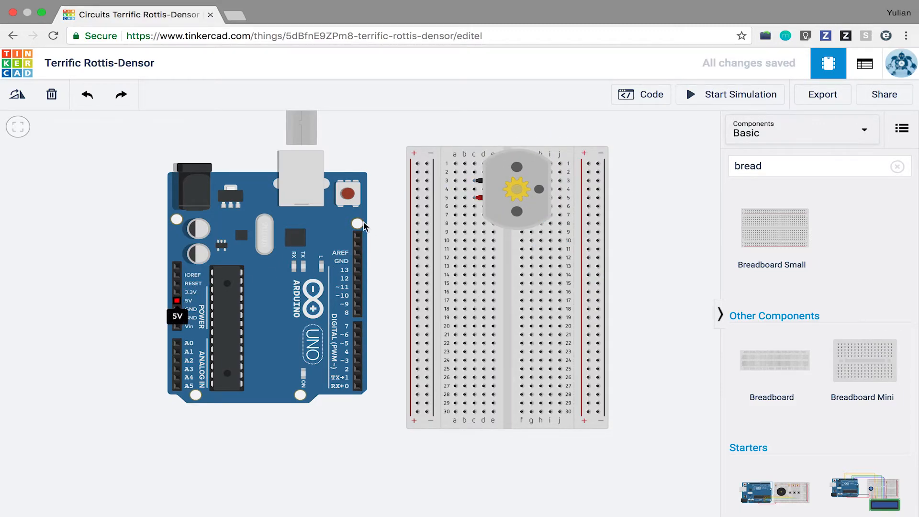
pyautogui.click(416, 163)
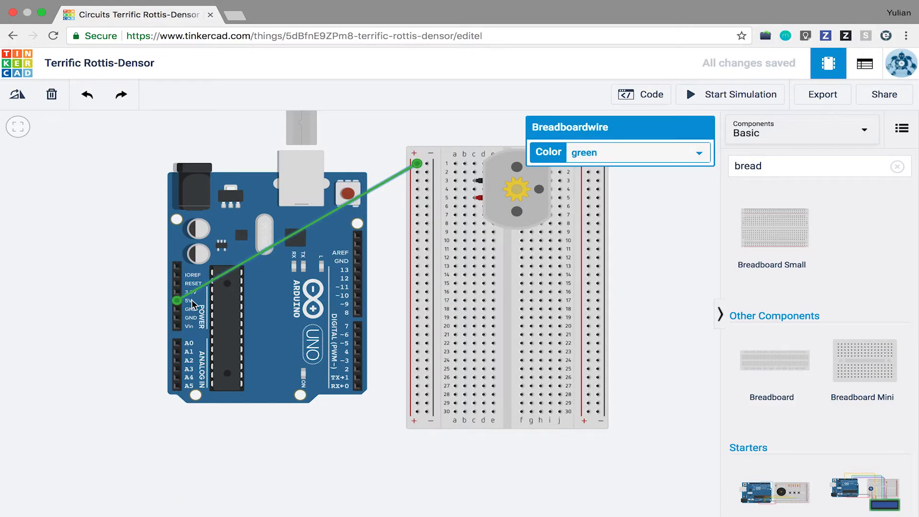
pyautogui.click(177, 310)
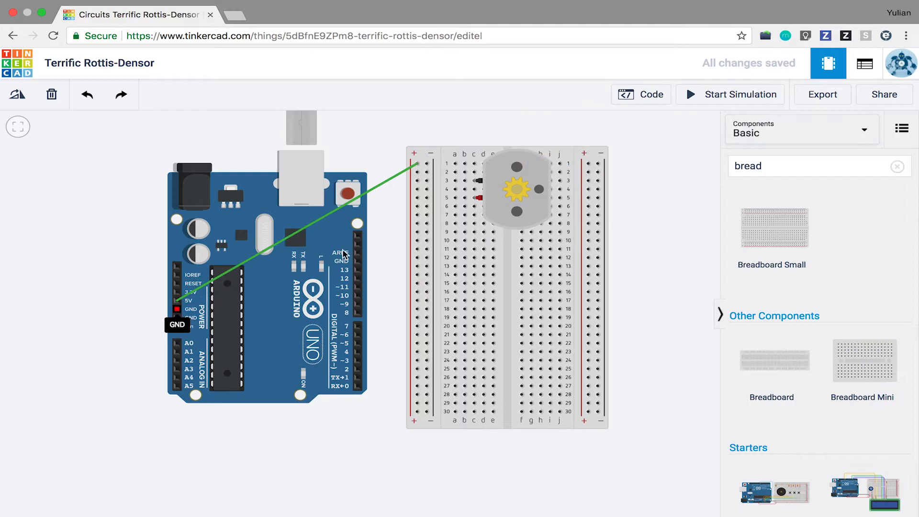
pyautogui.click(426, 172)
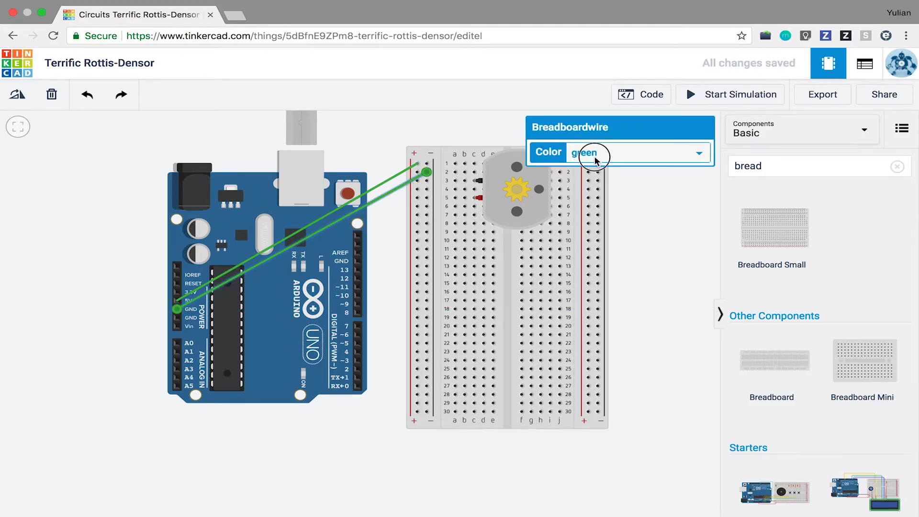
# Color the GND wire black and the 5V wire red.
pyautogui.click(595, 160)
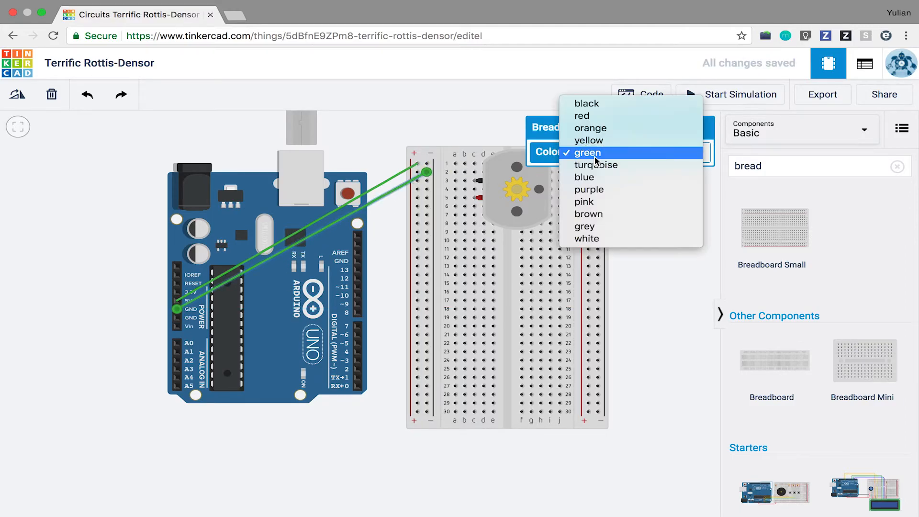
pyautogui.click(598, 104)
pyautogui.click(416, 168)
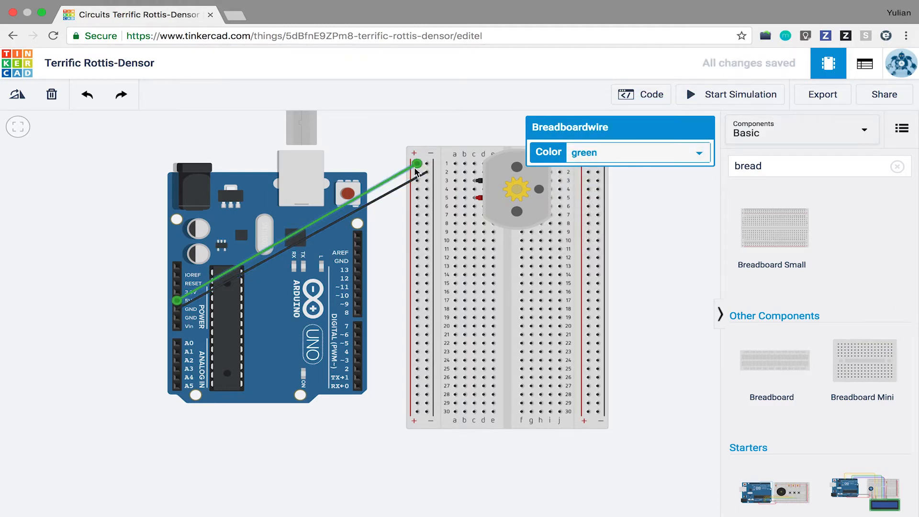
pyautogui.click(593, 153)
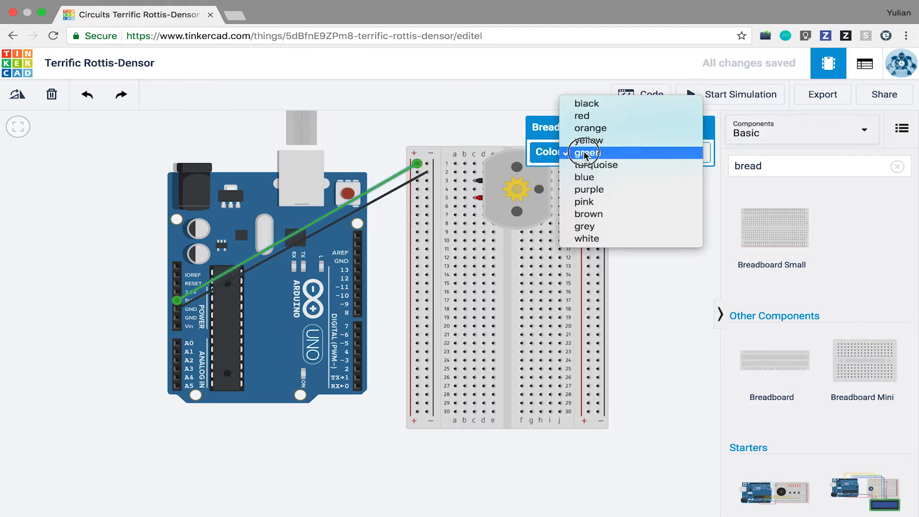
pyautogui.click(604, 117)
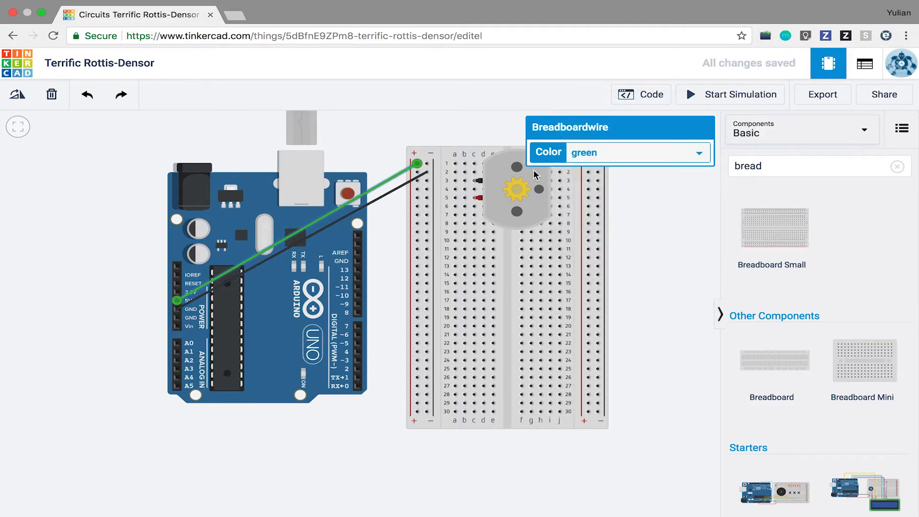
# Connect hole b3, on the motor's black lead row, to the left − rail with a black wire.
pyautogui.click(464, 181)
pyautogui.click(427, 182)
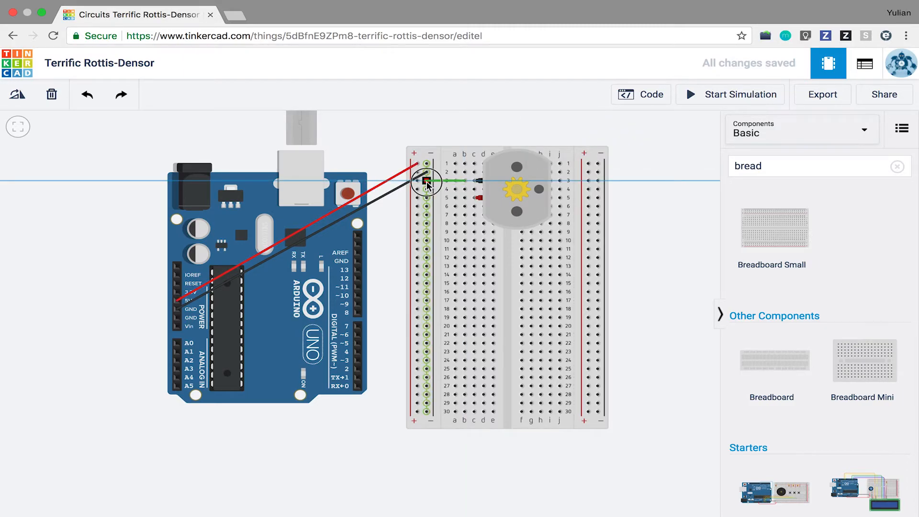
pyautogui.click(594, 152)
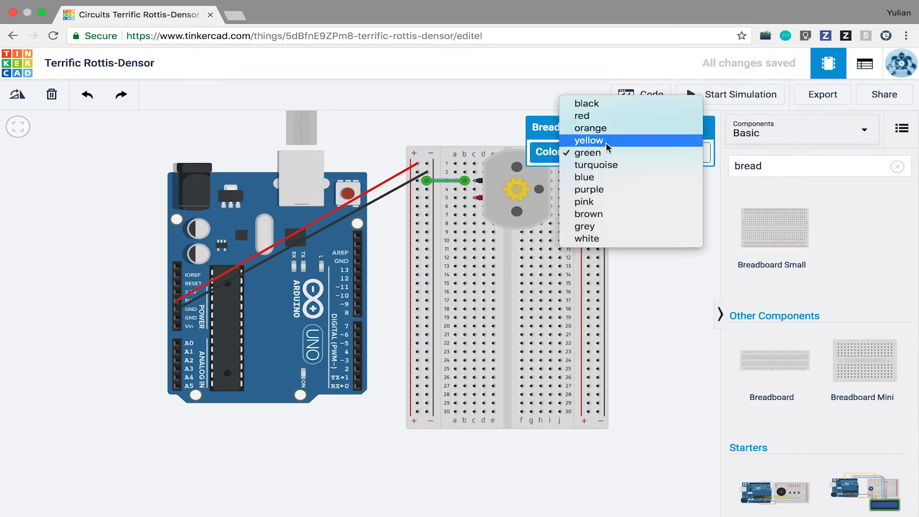
pyautogui.click(610, 104)
# Connect hole b5, on the motor's red lead row, to the left + rail with a red wire.
pyautogui.click(463, 198)
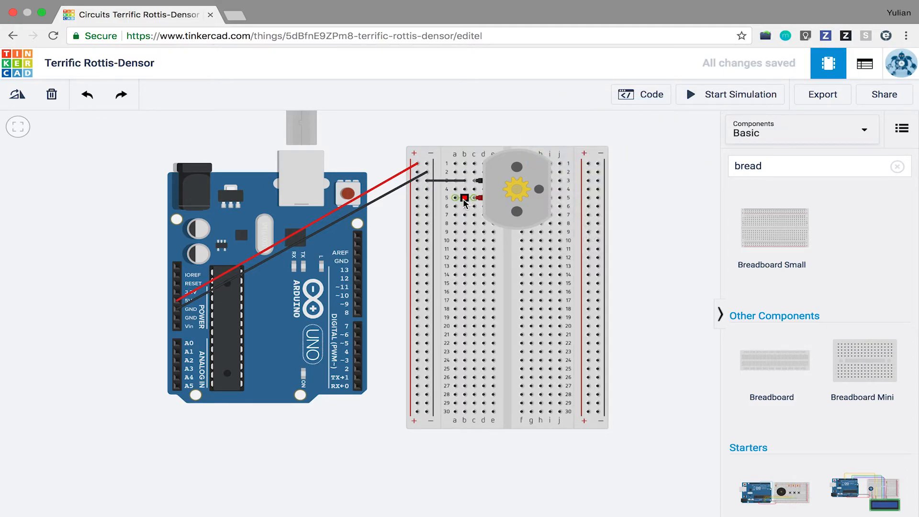
pyautogui.click(416, 197)
pyautogui.click(592, 153)
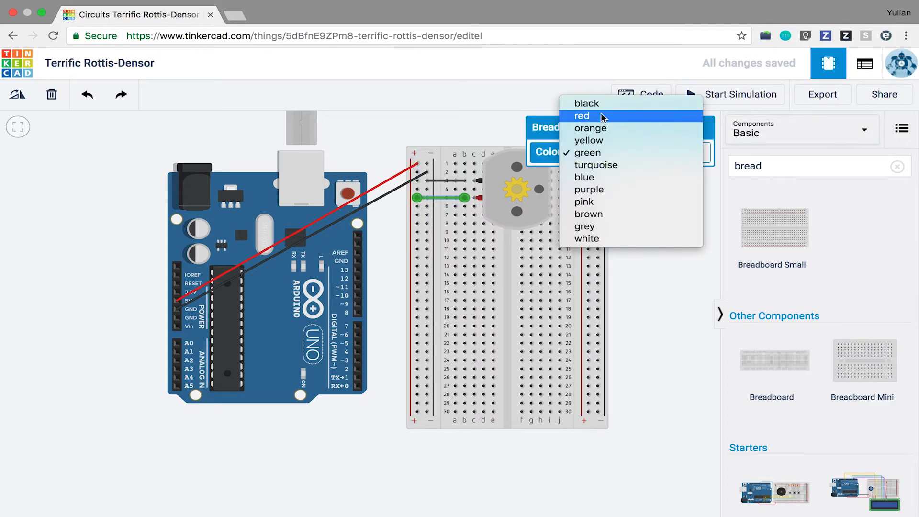
pyautogui.click(515, 203)
# Run the simulation to check that the DC motor turns on 5V power, and stop it.
pyautogui.moveTo(656, 215); pyautogui.dragTo(617, 238)
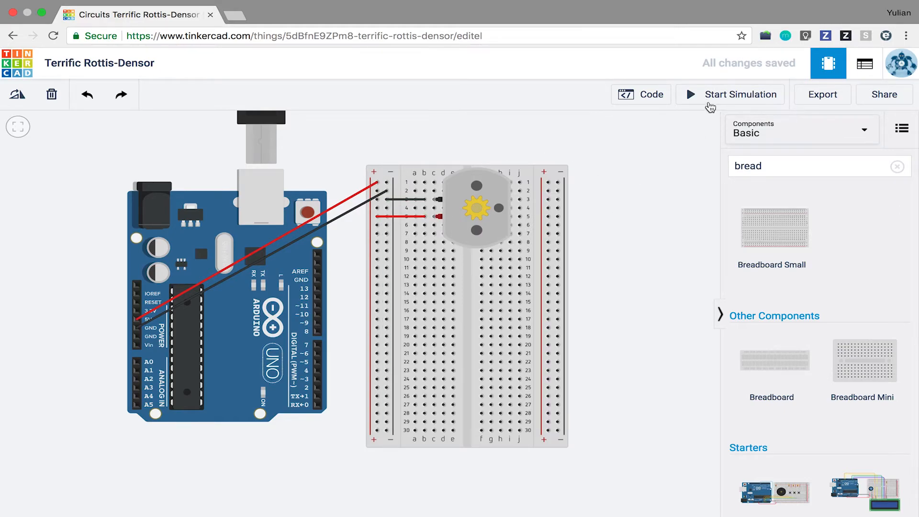
pyautogui.click(710, 99)
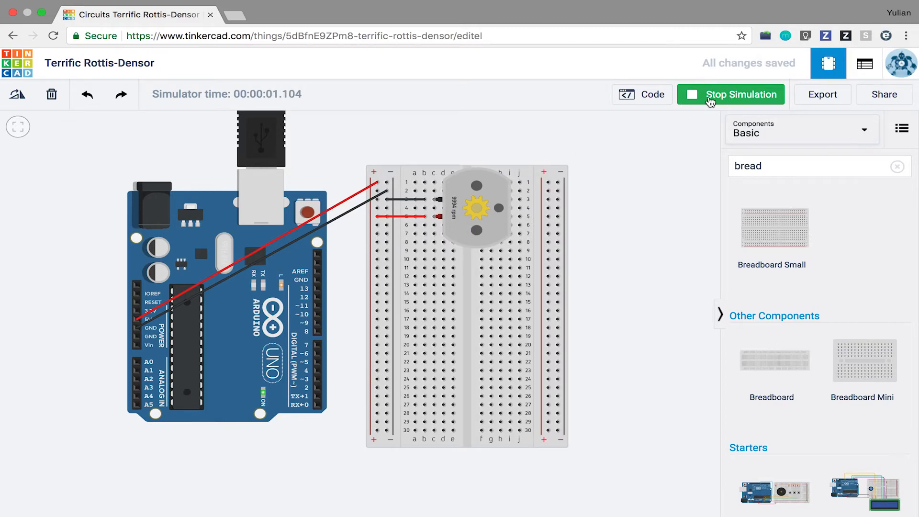
pyautogui.click(710, 101)
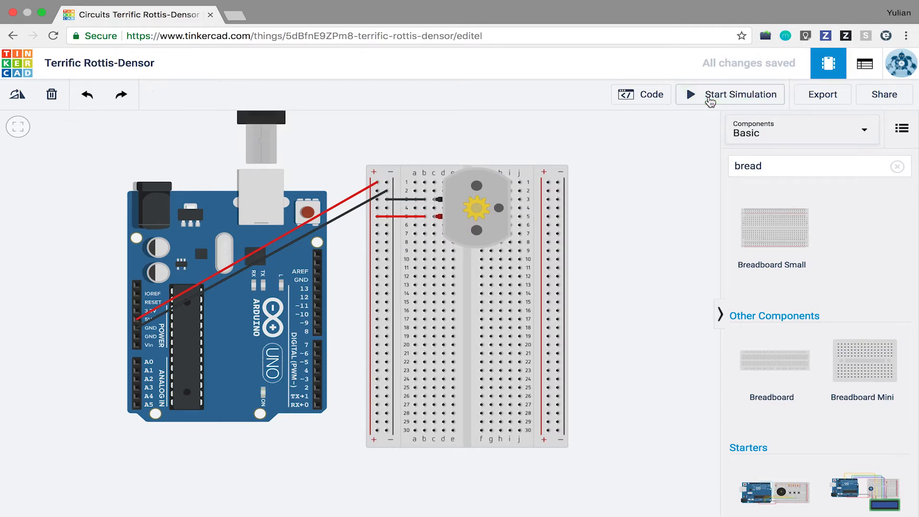
# Replace the red wire between the + rail and row 5 with a wire from Arduino pin 11 to hole a5.
pyautogui.click(401, 222)
pyautogui.click(401, 217)
pyautogui.press('Delete')
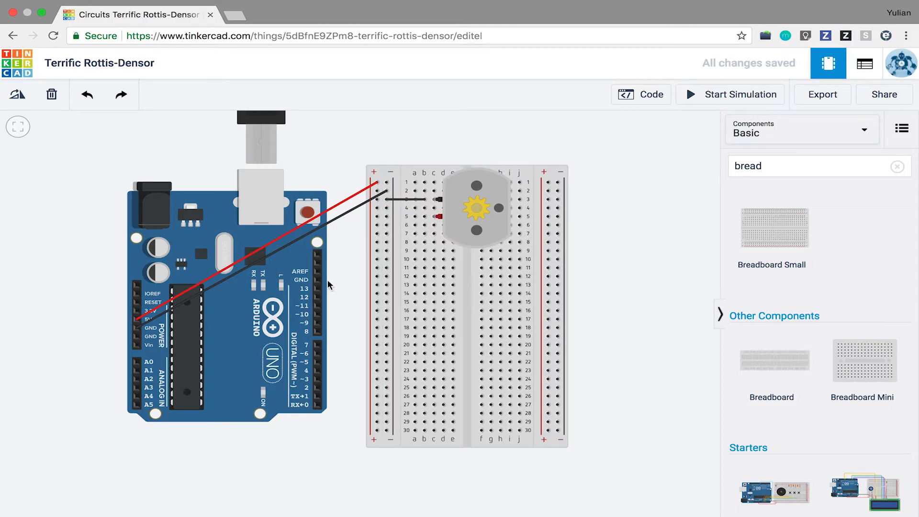
pyautogui.click(316, 308)
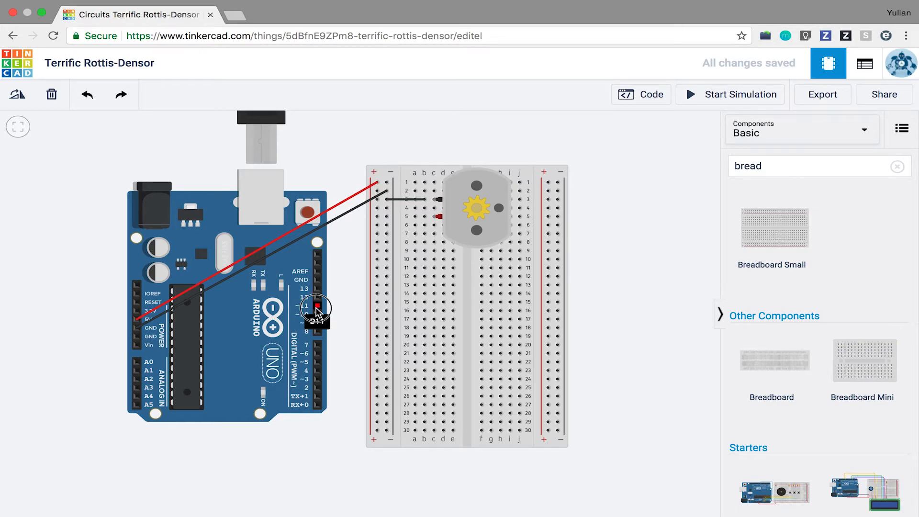
pyautogui.click(415, 219)
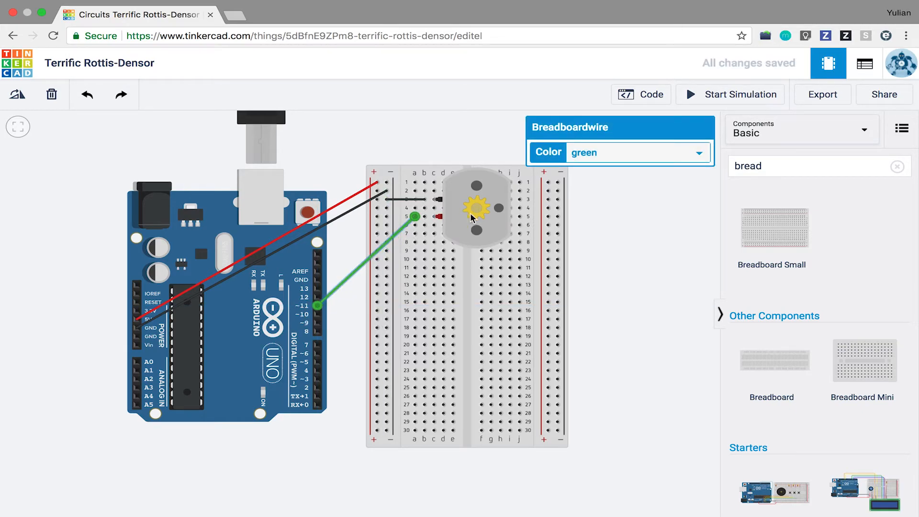
pyautogui.click(356, 308)
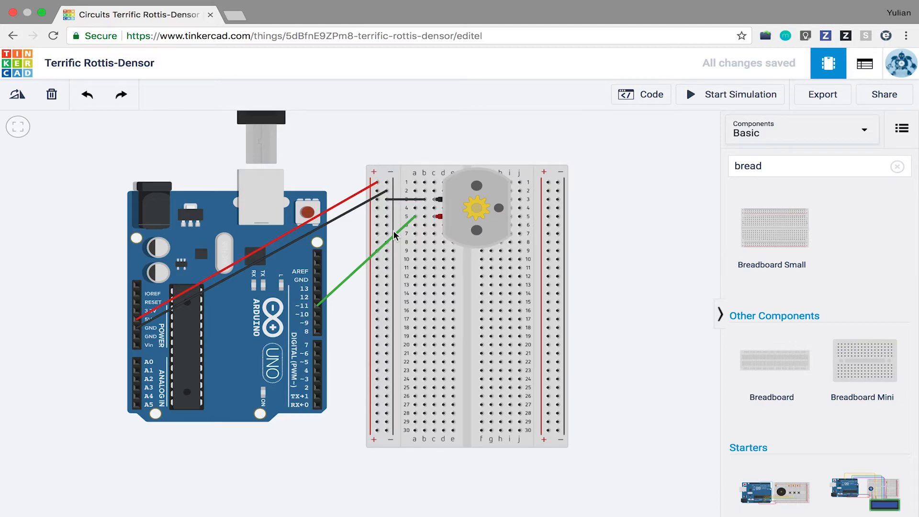
# Open the Arduino's code, switch the editor from Blocks to Text while accepting the loss of the blocks, and fit the circuit in view.
pyautogui.click(645, 96)
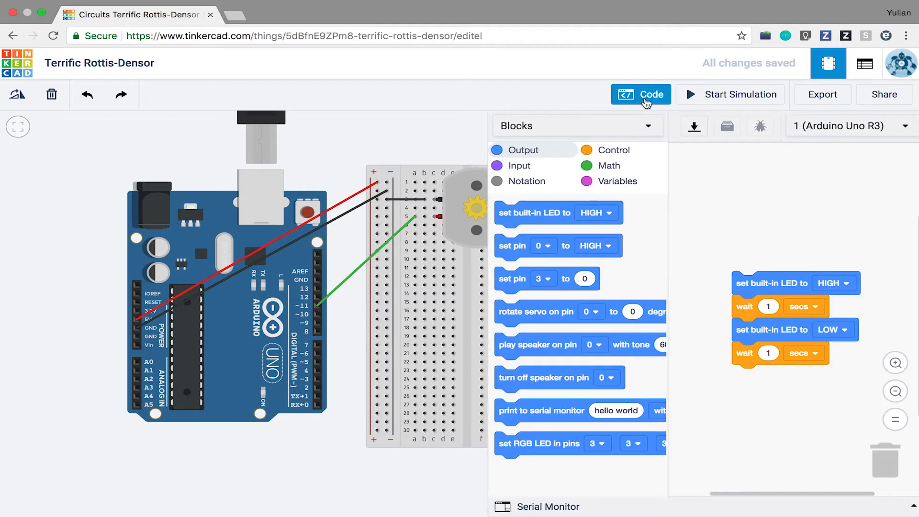
pyautogui.click(550, 125)
pyautogui.click(546, 186)
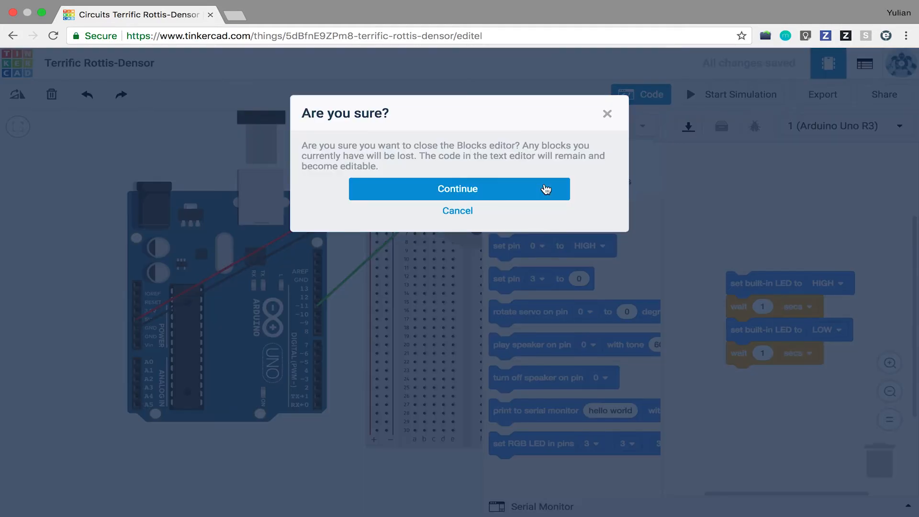
pyautogui.click(521, 195)
pyautogui.click(23, 127)
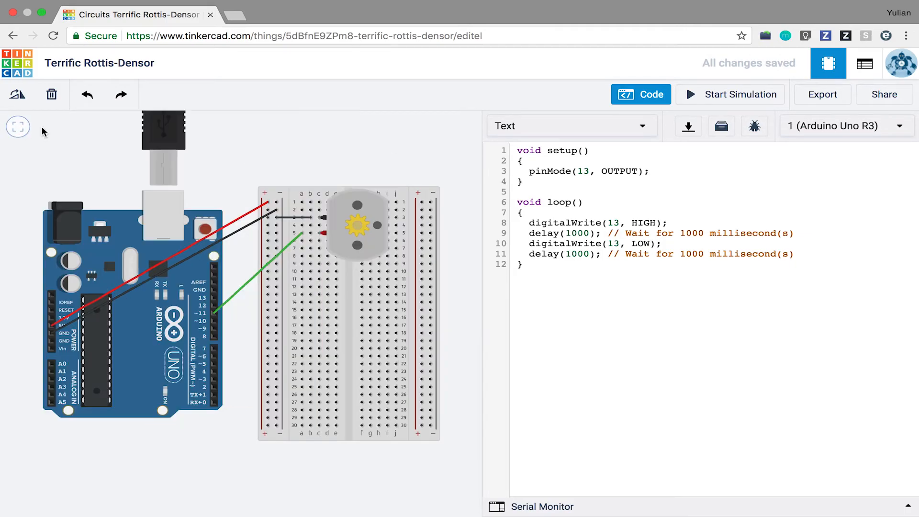
# Change the pinMode pin to 11 and replace the loop body with analogWrite(11, 255);.
pyautogui.click(587, 171)
pyautogui.press('BackSpace')
pyautogui.write('1')
pyautogui.moveTo(796, 256); pyautogui.dragTo(516, 223)
pyautogui.press('BackSpace')
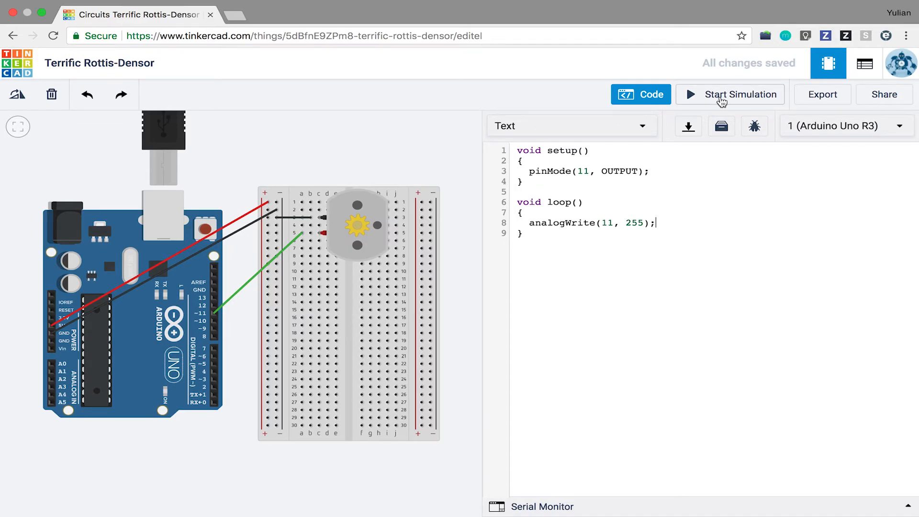
# Run the simulation to check the DC motor's speed under the analogWrite code, and stop it.
pyautogui.click(721, 101)
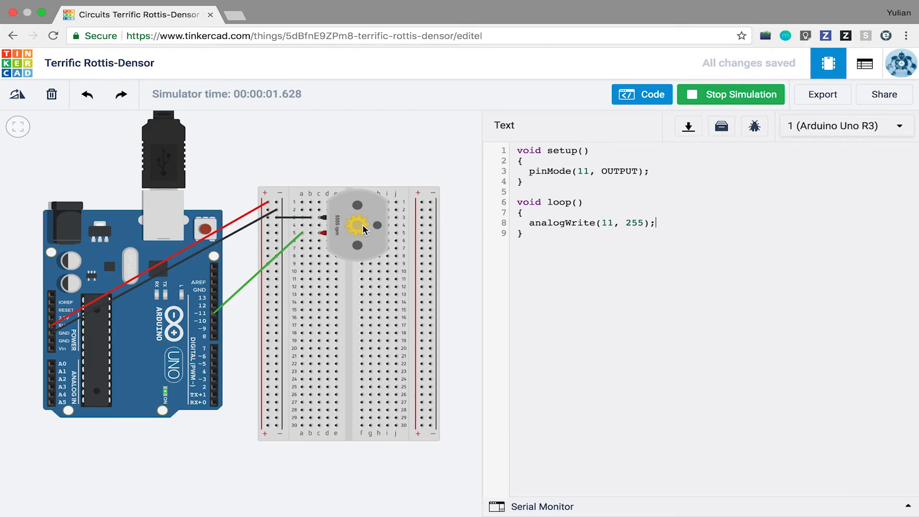
pyautogui.click(725, 95)
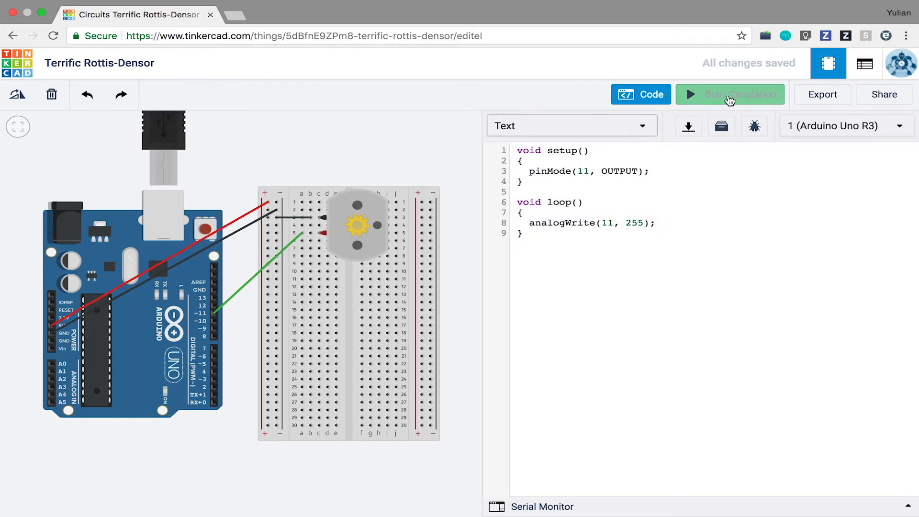
# Delete the DC motor, search the components for motor, and place a Hobby Gearmotor on the breadboard with its leads in d9 and d10.
pyautogui.click(650, 95)
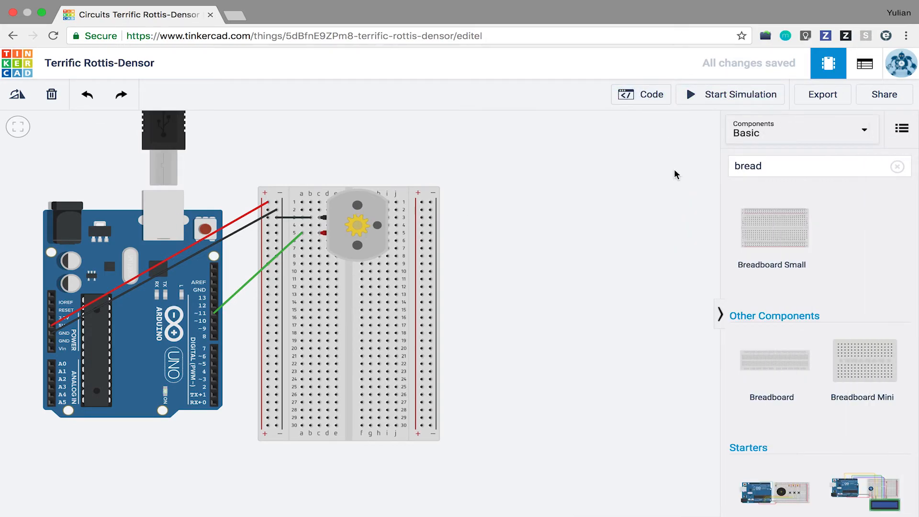
pyautogui.click(378, 210)
pyautogui.press('Delete')
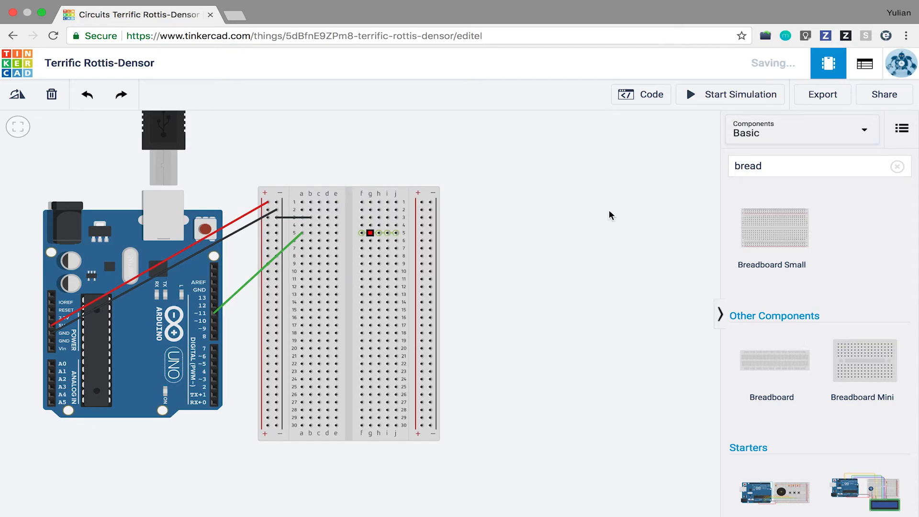
pyautogui.click(896, 167)
pyautogui.write('b')
pyautogui.press('BackSpace')
pyautogui.write('motor')
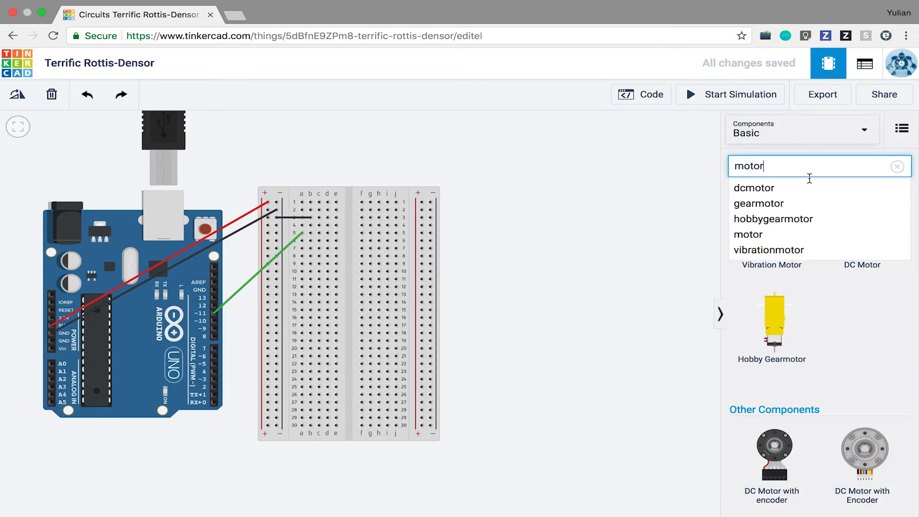
pyautogui.click(773, 342)
pyautogui.moveTo(698, 325); pyautogui.dragTo(327, 270)
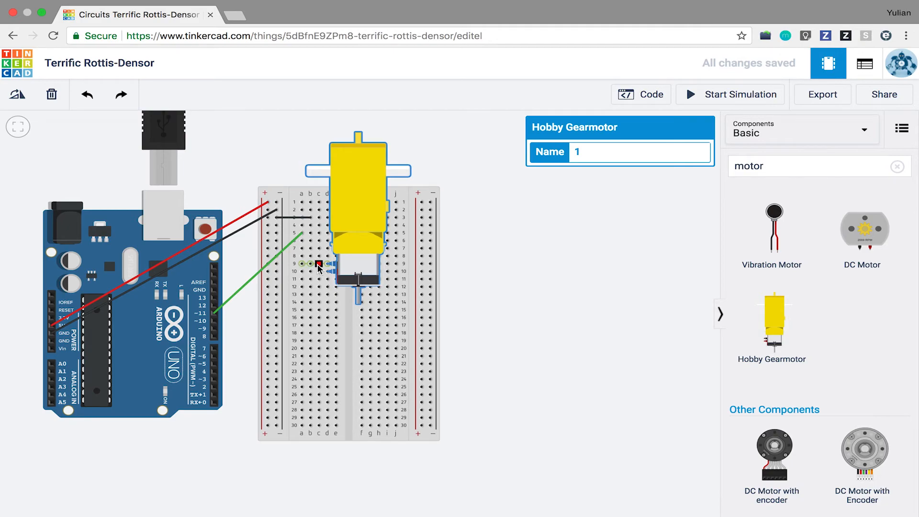
# Move the breadboard ends of the black ground wire to c9 and the green pin 11 wire to c10.
pyautogui.click(307, 219)
pyautogui.moveTo(308, 219); pyautogui.dragTo(319, 263)
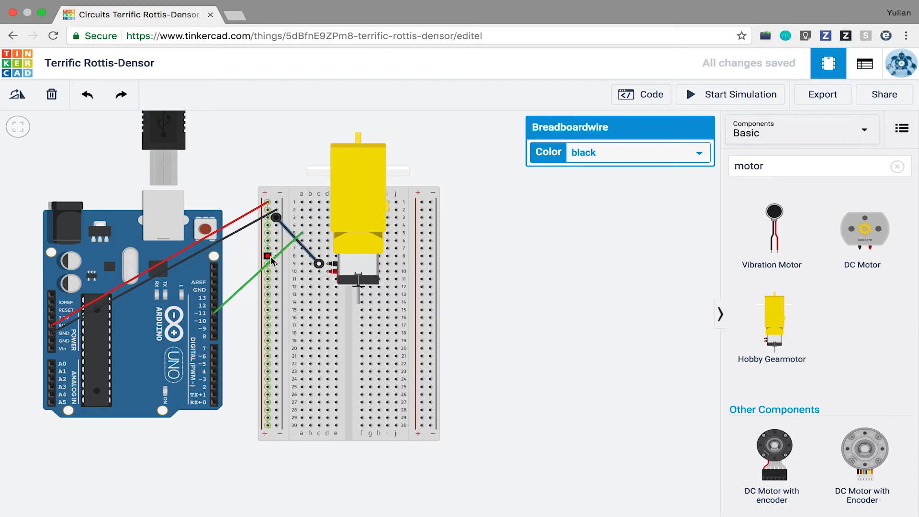
pyautogui.click(252, 282)
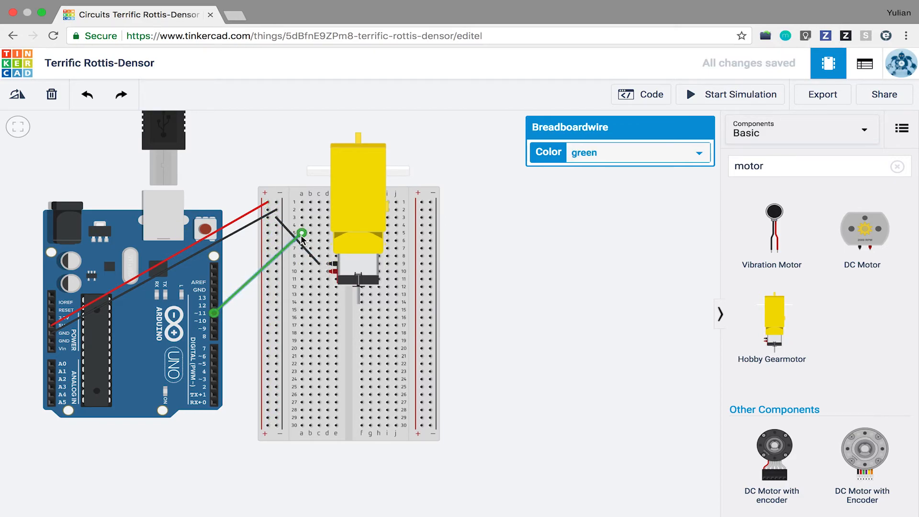
pyautogui.moveTo(301, 233); pyautogui.dragTo(319, 272)
pyautogui.click(566, 220)
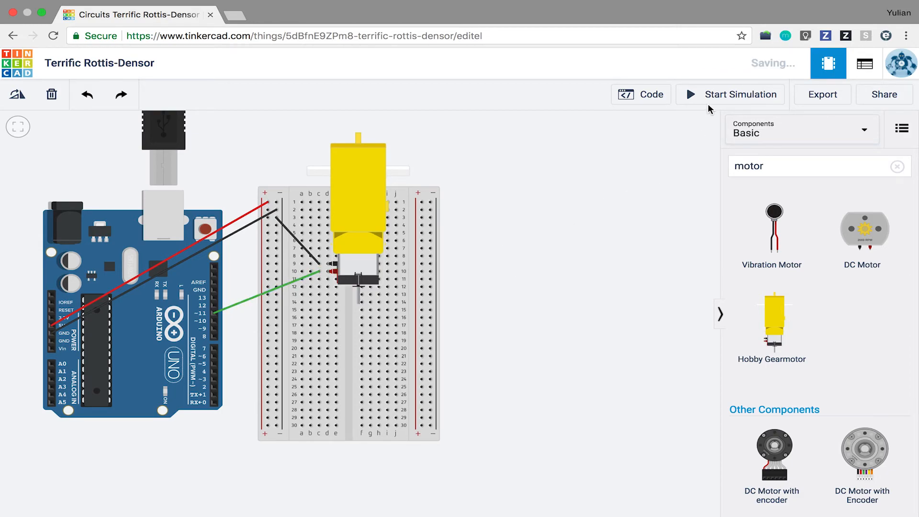
# Show the code and run the simulation to check the gearmotor's speed, and stop it.
pyautogui.click(652, 102)
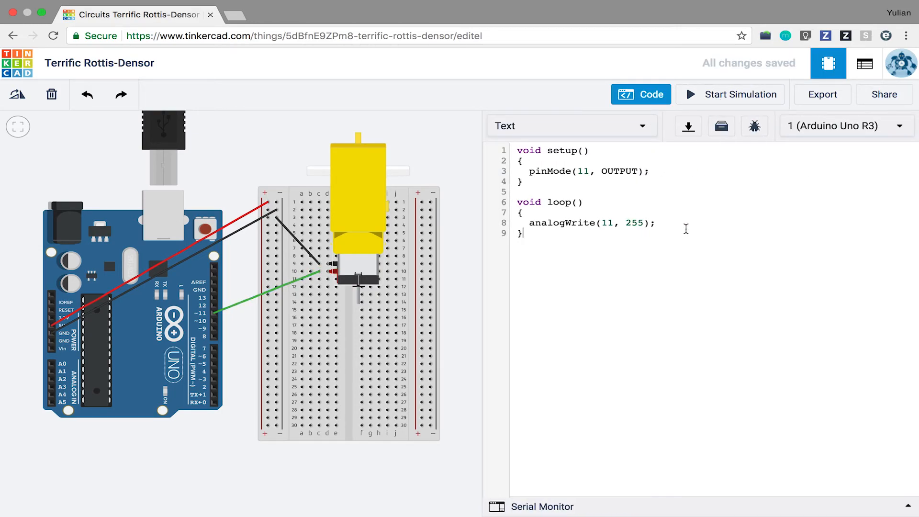
pyautogui.click(716, 95)
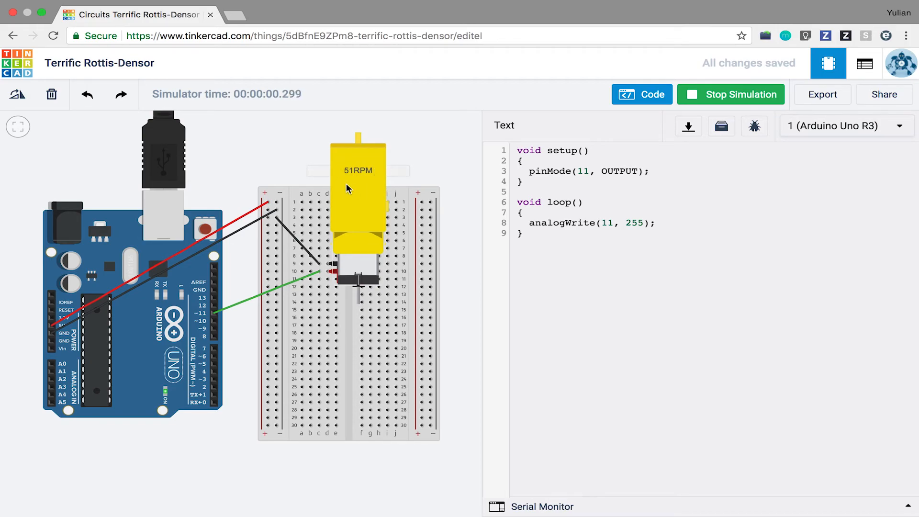
pyautogui.click(596, 208)
pyautogui.click(718, 95)
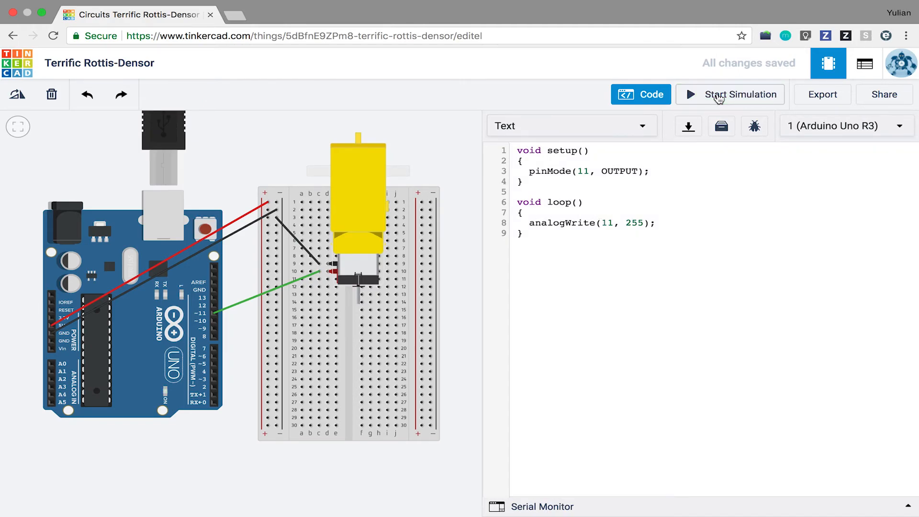
# Replace the gearmotor with a Vibration Motor rotated so its leads face the wires and sit in d9 and d10.
pyautogui.click(647, 94)
pyautogui.click(373, 198)
pyautogui.press('Delete')
pyautogui.moveTo(783, 242); pyautogui.dragTo(452, 180)
pyautogui.moveTo(486, 239); pyautogui.dragTo(487, 248)
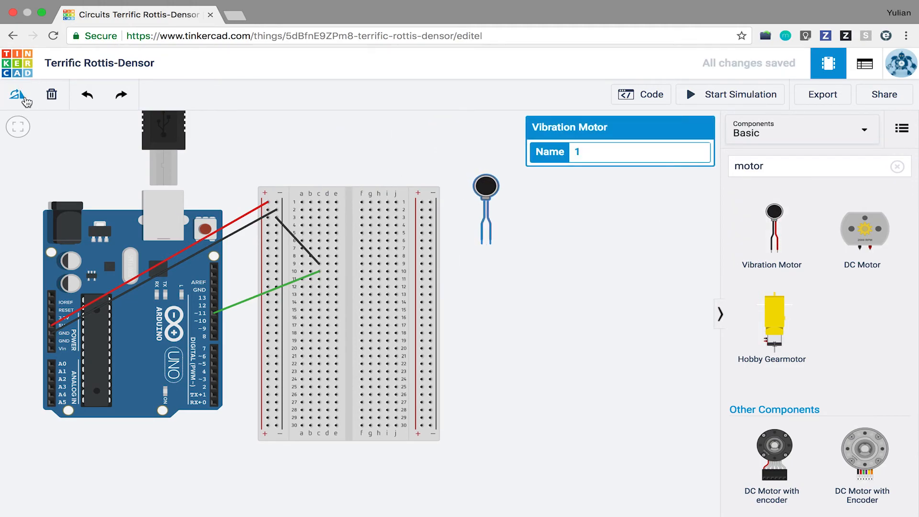
pyautogui.click(24, 98)
pyautogui.click(24, 99)
pyautogui.click(24, 98)
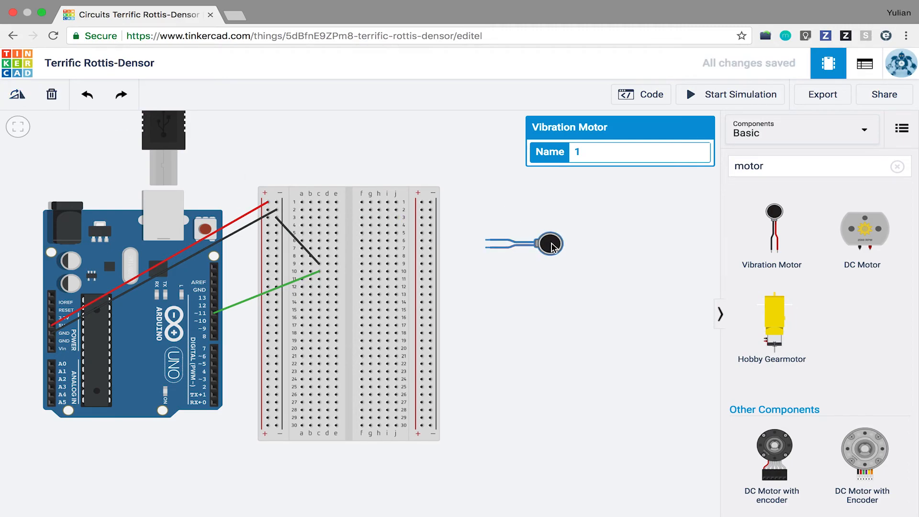
pyautogui.moveTo(548, 245); pyautogui.dragTo(391, 273)
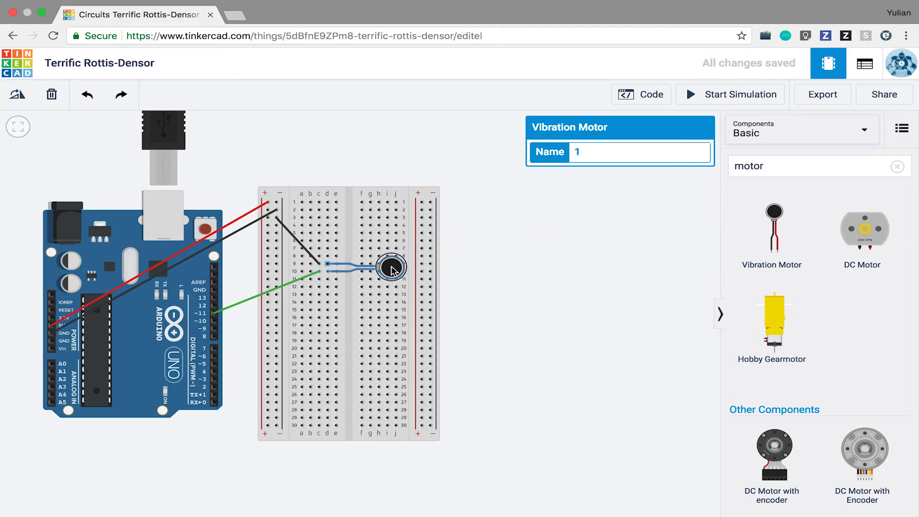
pyautogui.click(502, 264)
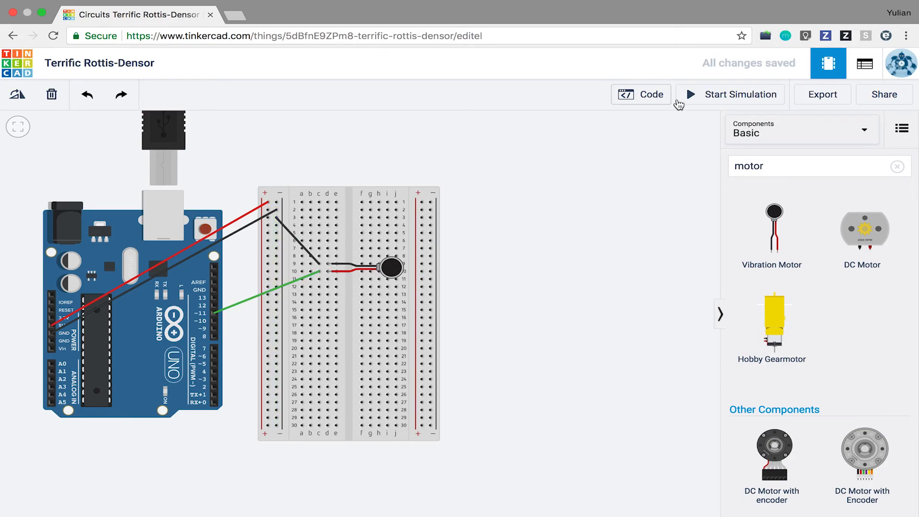
# Run the simulation with the code shown, examine the vibration motor up close, and stop it.
pyautogui.click(662, 96)
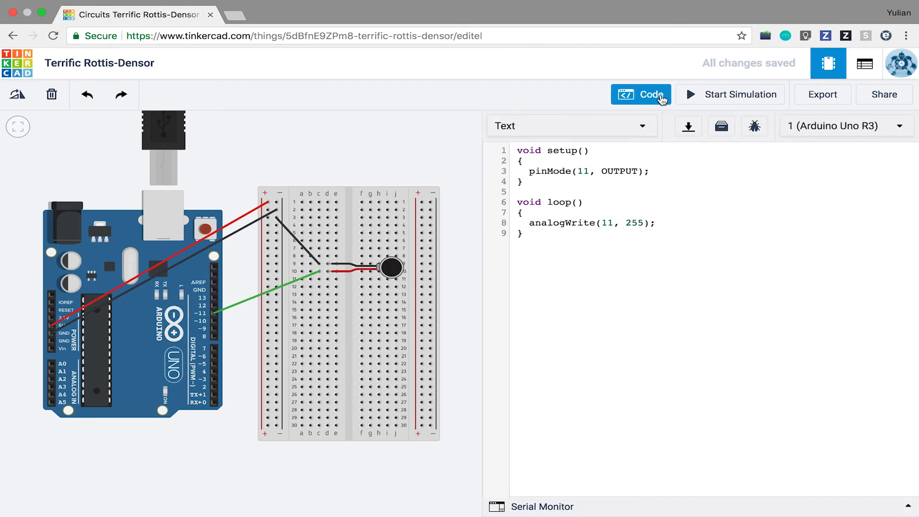
pyautogui.click(721, 96)
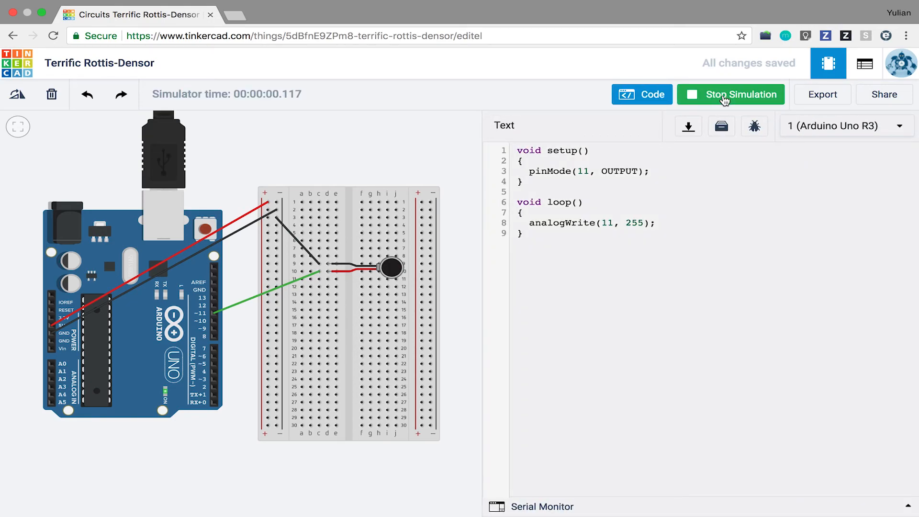
pyautogui.scroll(2, 415, 234)
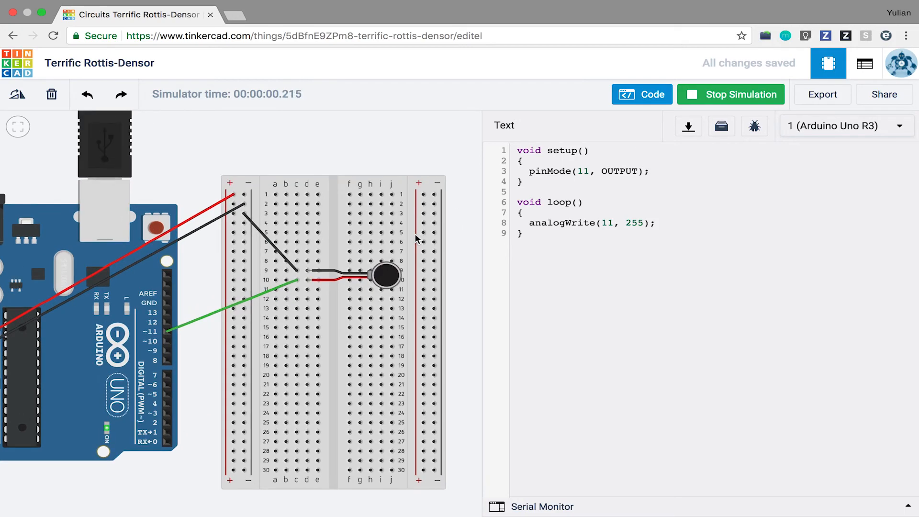
pyautogui.scroll(5, 415, 238)
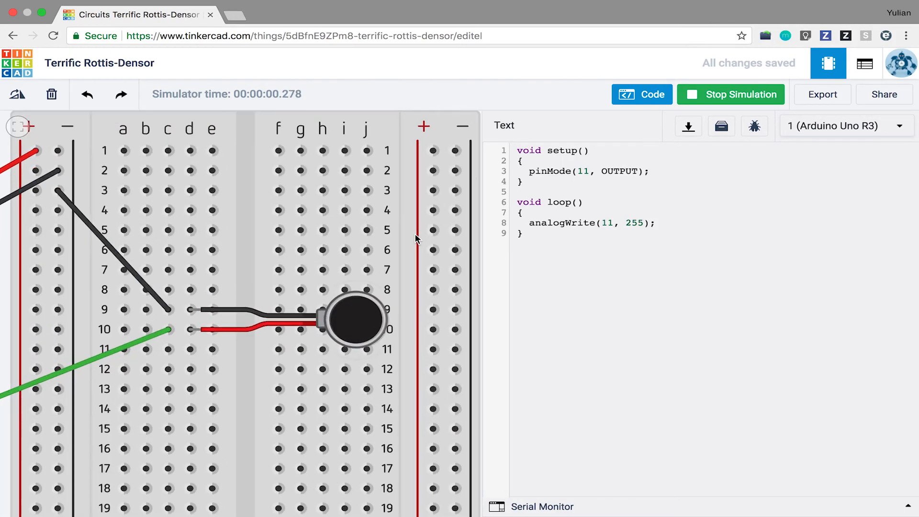
pyautogui.scroll(4, 414, 239)
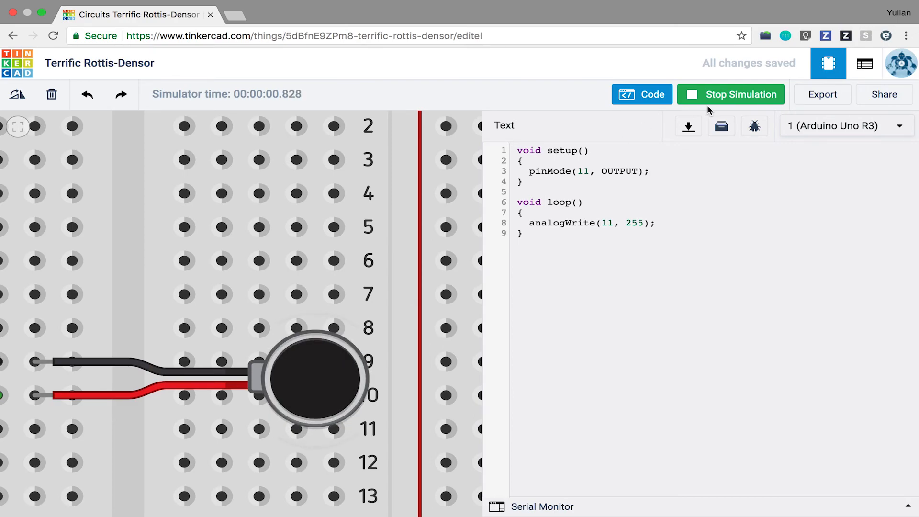
pyautogui.scroll(3, 344, 237)
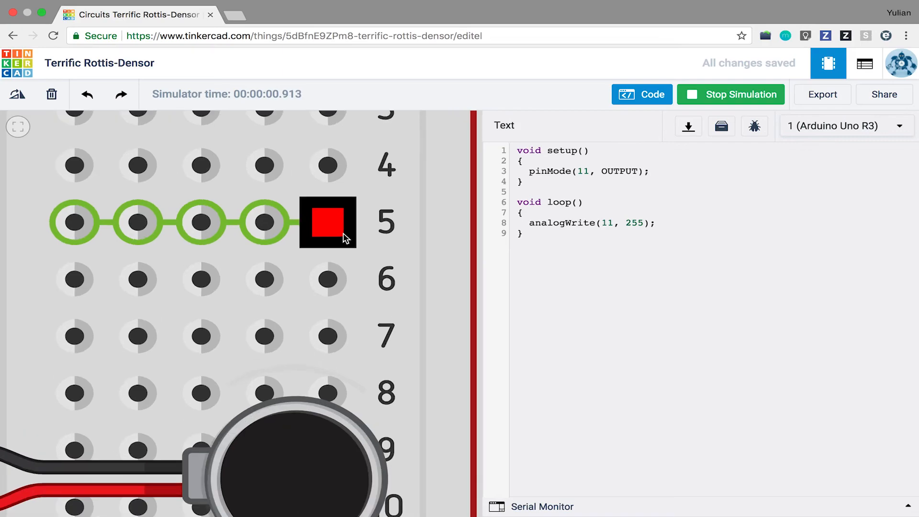
pyautogui.scroll(-5, 343, 233)
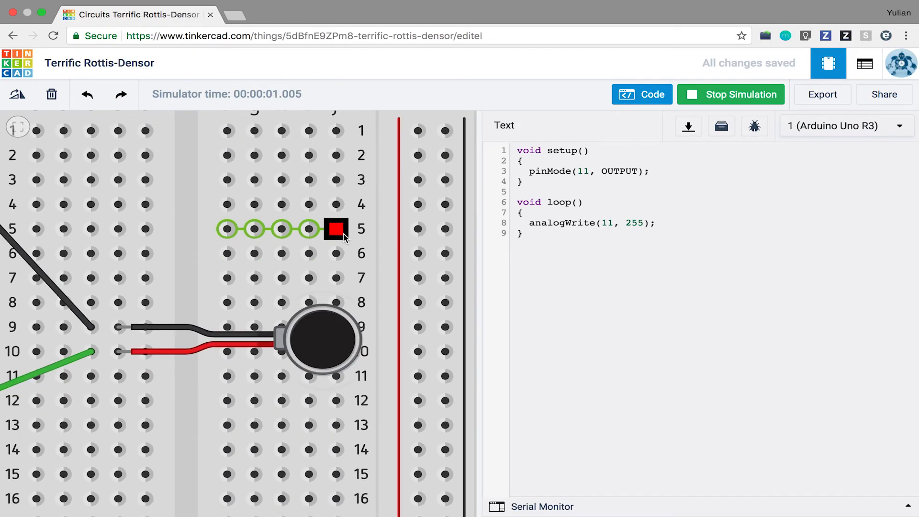
pyautogui.scroll(-6, 343, 233)
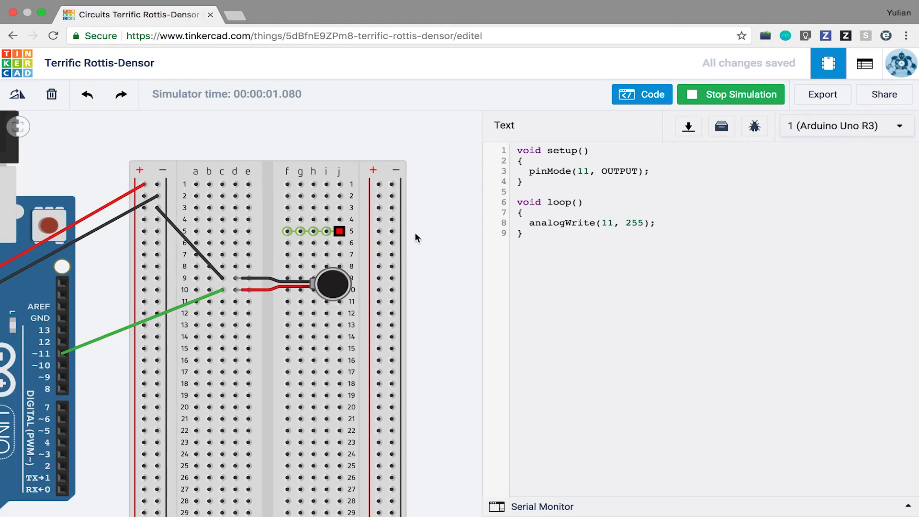
pyautogui.click(692, 94)
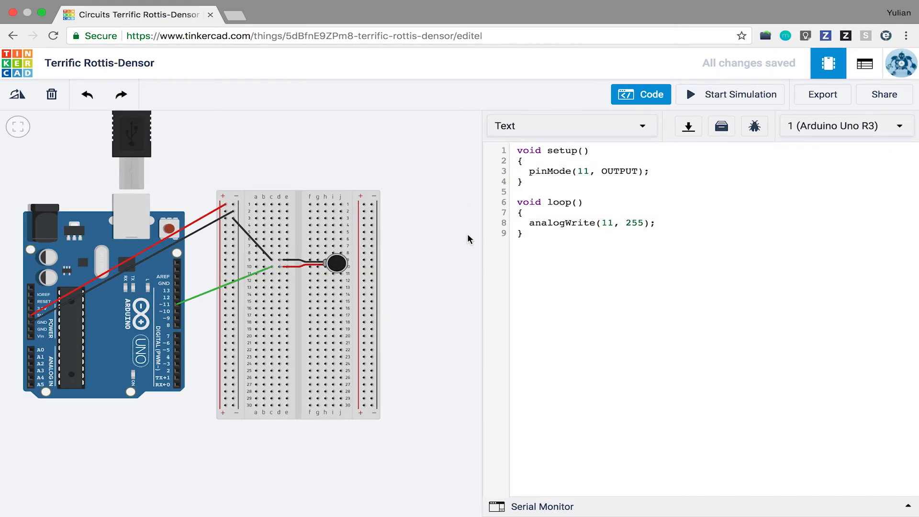
# Replace the vibration motor with a DC Motor rotated so its leads face the wires and sit in e8 and e10.
pyautogui.click(651, 96)
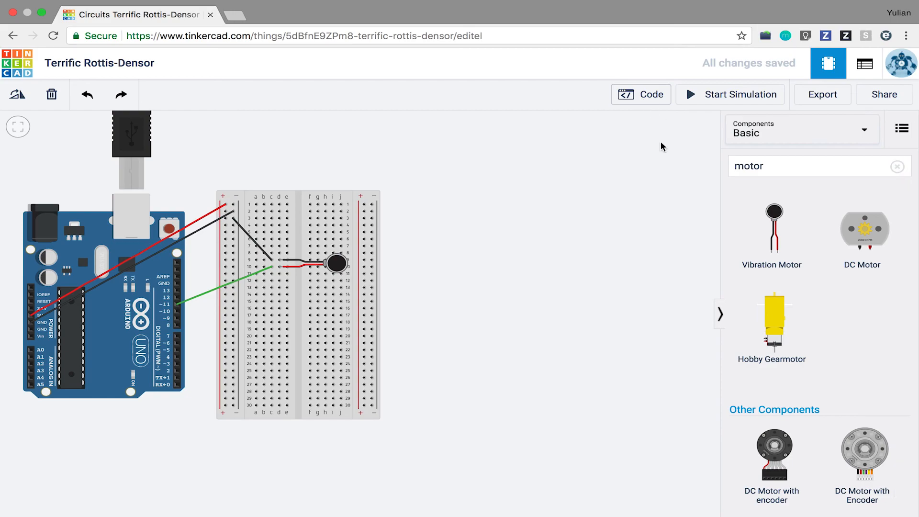
pyautogui.click(342, 266)
pyautogui.press('Delete')
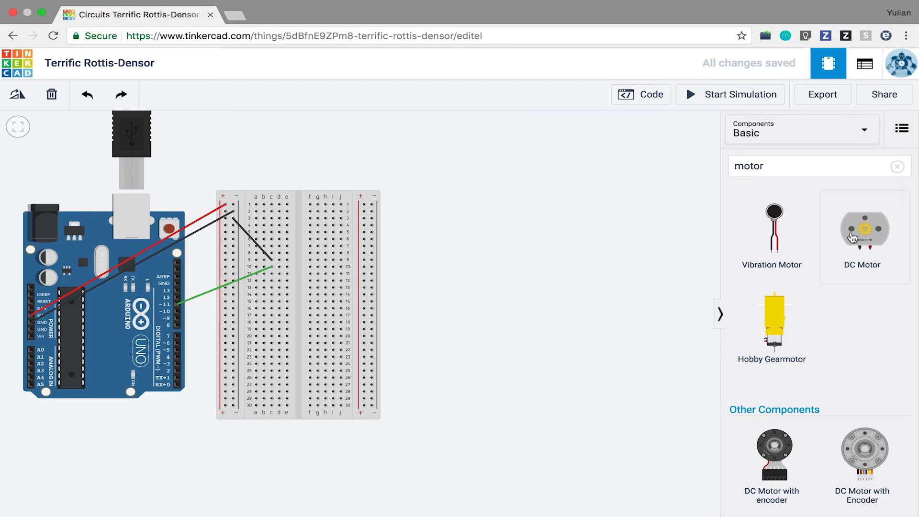
pyautogui.moveTo(875, 229); pyautogui.dragTo(320, 256)
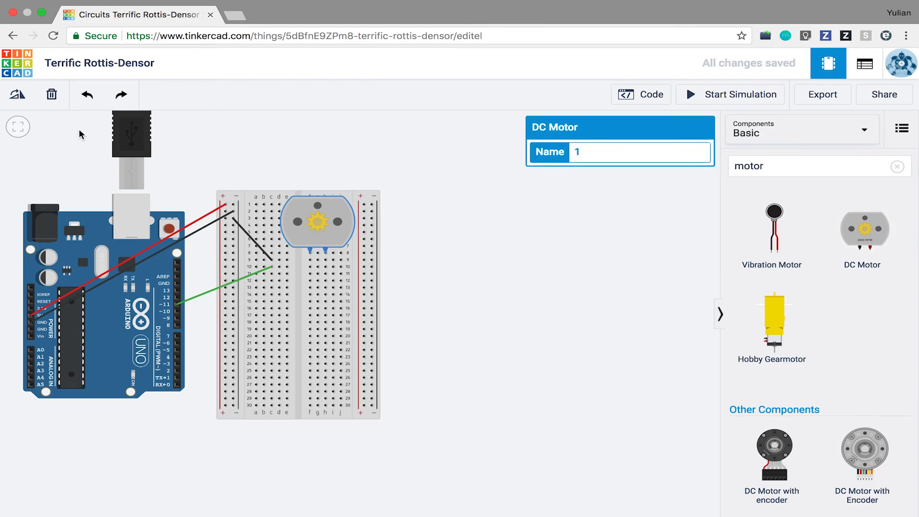
pyautogui.click(12, 94)
pyautogui.click(12, 94)
pyautogui.click(12, 95)
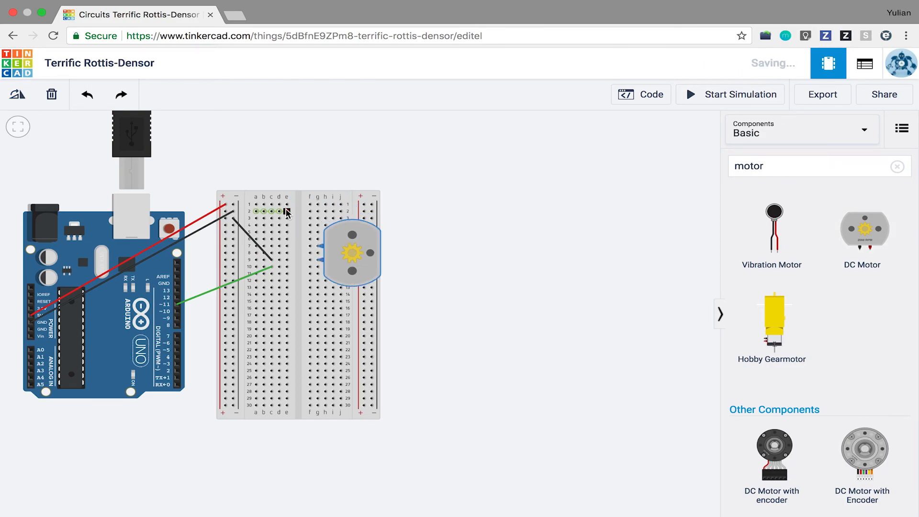
pyautogui.moveTo(346, 258); pyautogui.dragTo(315, 266)
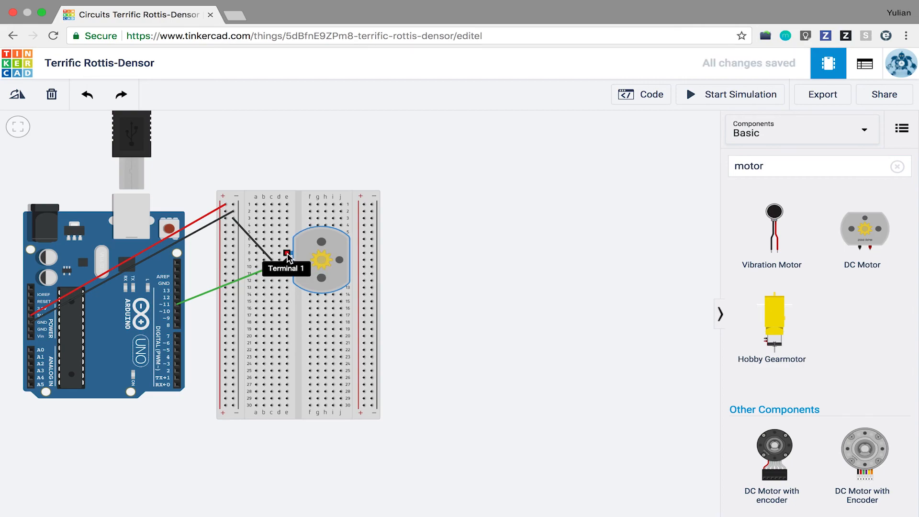
# Move the breadboard end of the black ground wire to c8, on the DC motor's black lead row.
pyautogui.click(266, 253)
pyautogui.moveTo(271, 259); pyautogui.dragTo(279, 252)
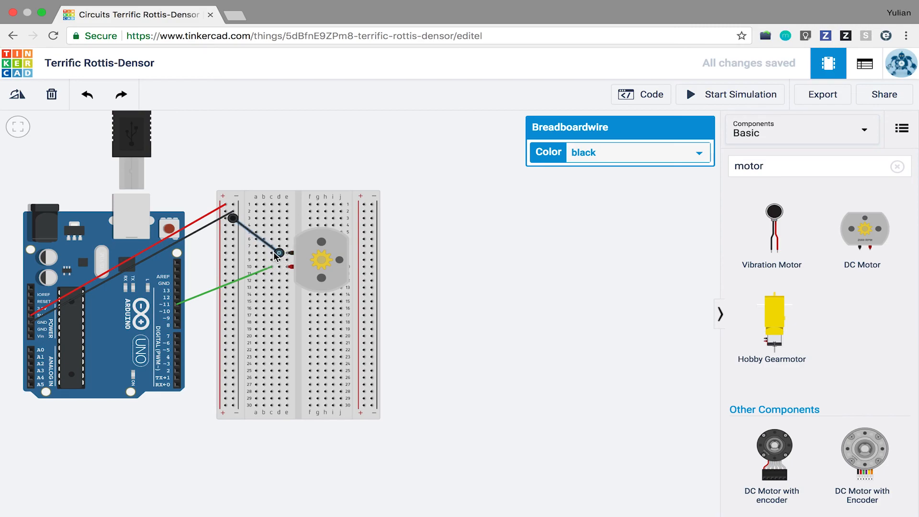
pyautogui.click(462, 292)
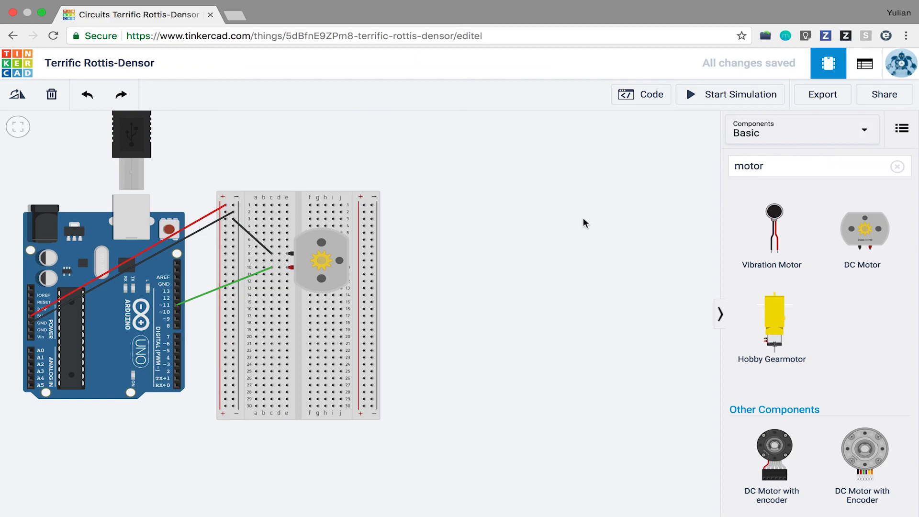
# Run the simulation, examine the DC motor's speed reading up close, and stop it.
pyautogui.click(718, 95)
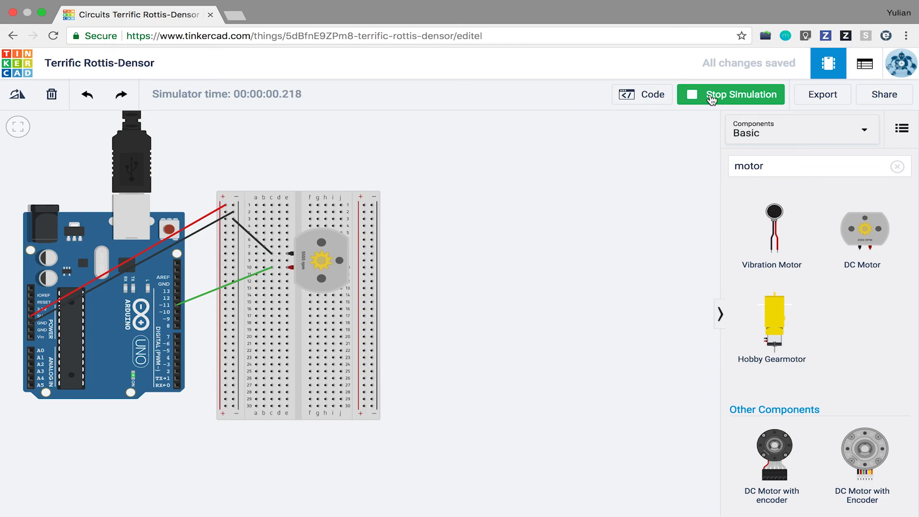
pyautogui.scroll(3, 508, 229)
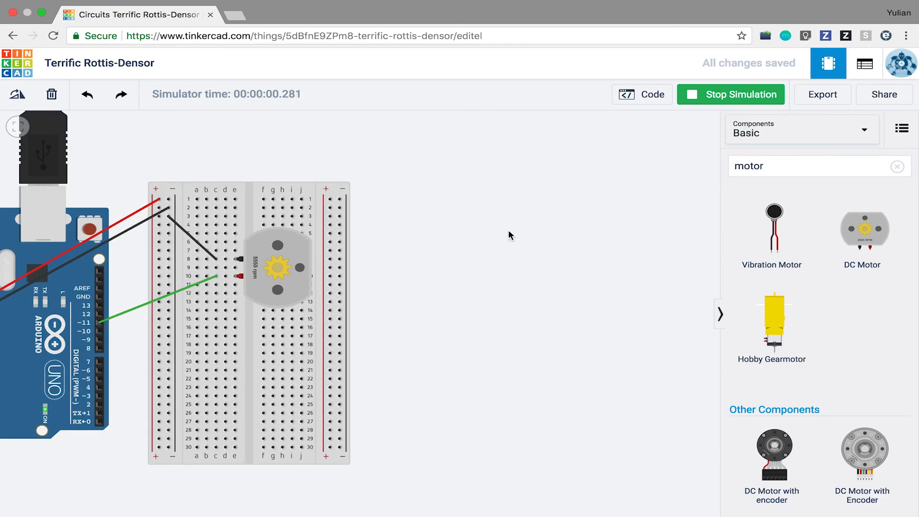
pyautogui.moveTo(610, 258); pyautogui.dragTo(667, 240)
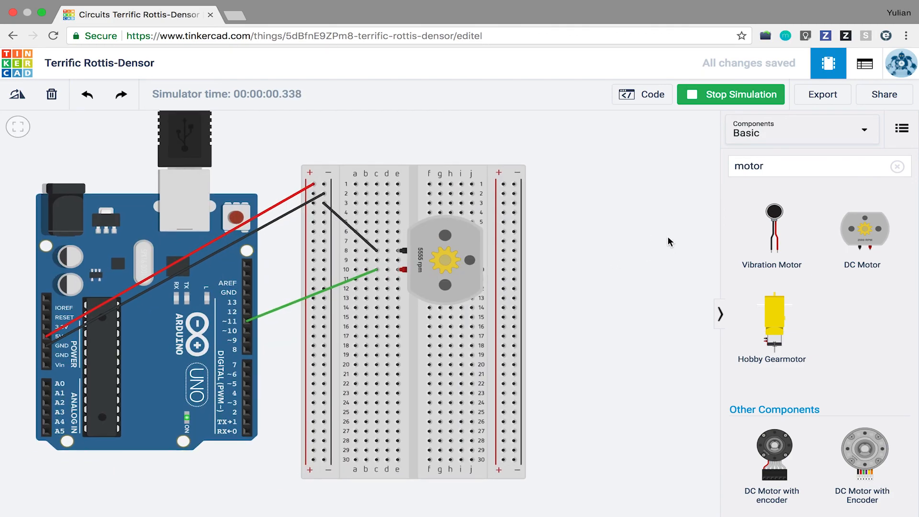
pyautogui.click(733, 95)
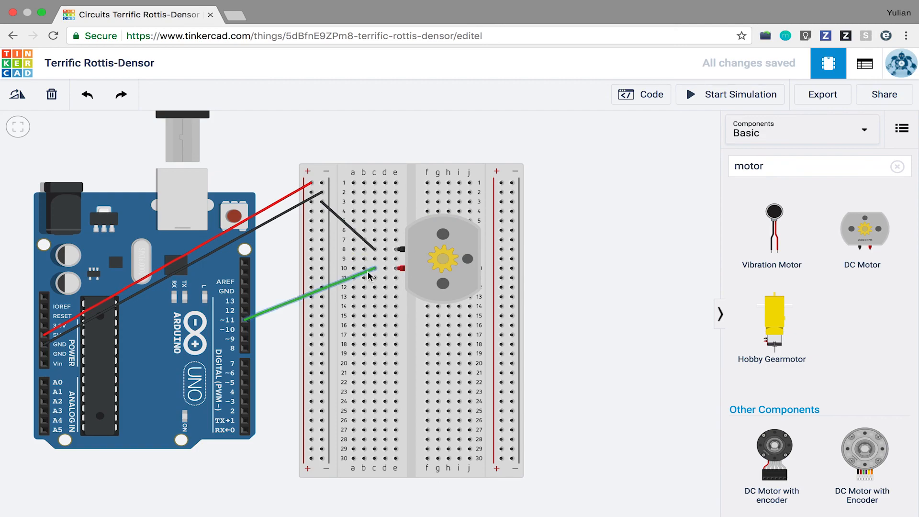
# Swap the motor connections by moving the green wire's breadboard end to d8 and the black ground wire's end to c10.
pyautogui.moveTo(373, 269)
pyautogui.mouseDown()
pyautogui.moveTo(385, 252)
pyautogui.moveTo(377, 276)
pyautogui.mouseUp()
pyautogui.click(375, 253)
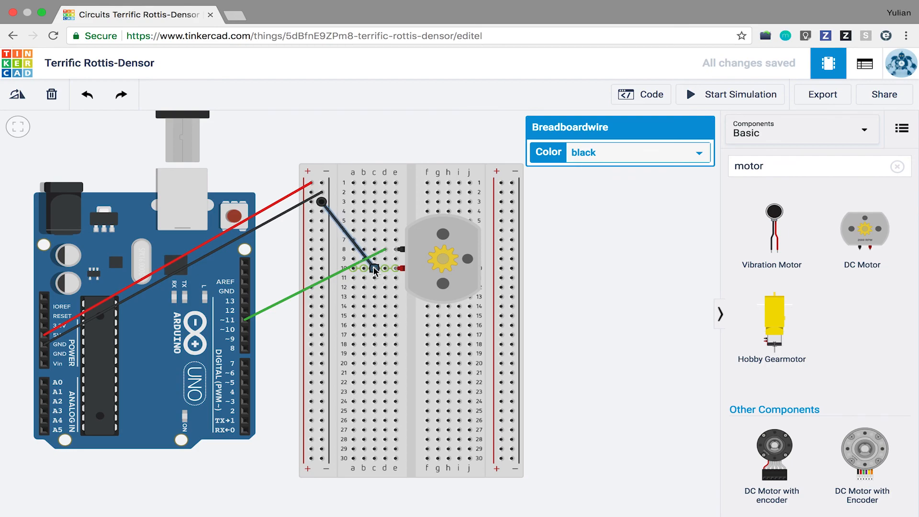
# Run the simulation with the swapped wires and examine the DC motor's speed and rotation direction.
pyautogui.click(731, 94)
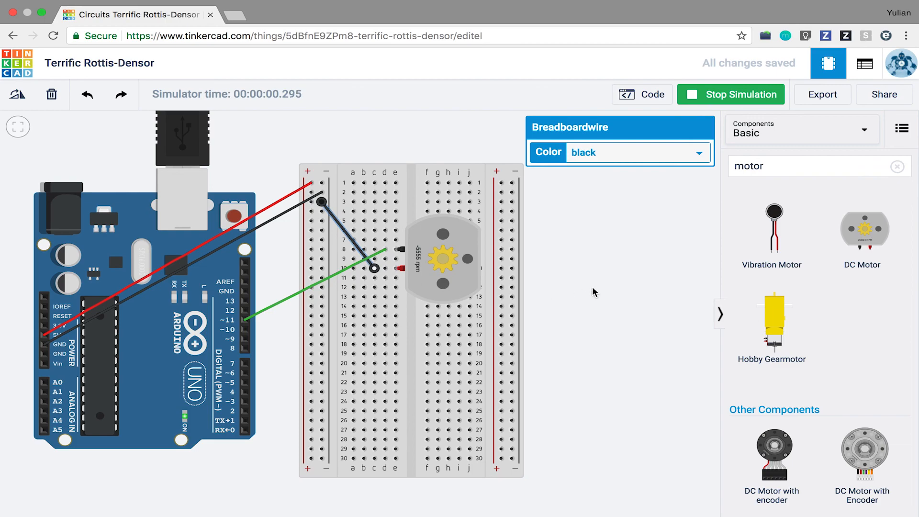
pyautogui.moveTo(572, 284); pyautogui.dragTo(581, 283)
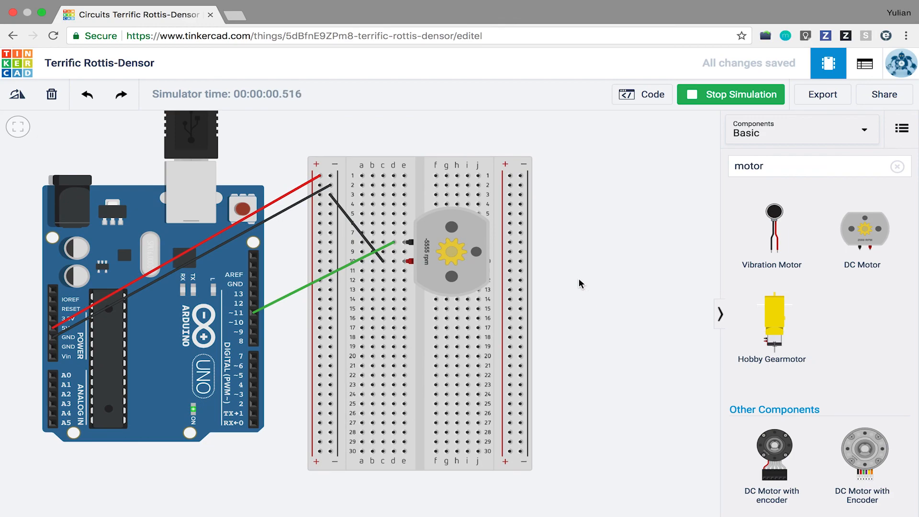
pyautogui.moveTo(586, 277); pyautogui.dragTo(594, 278)
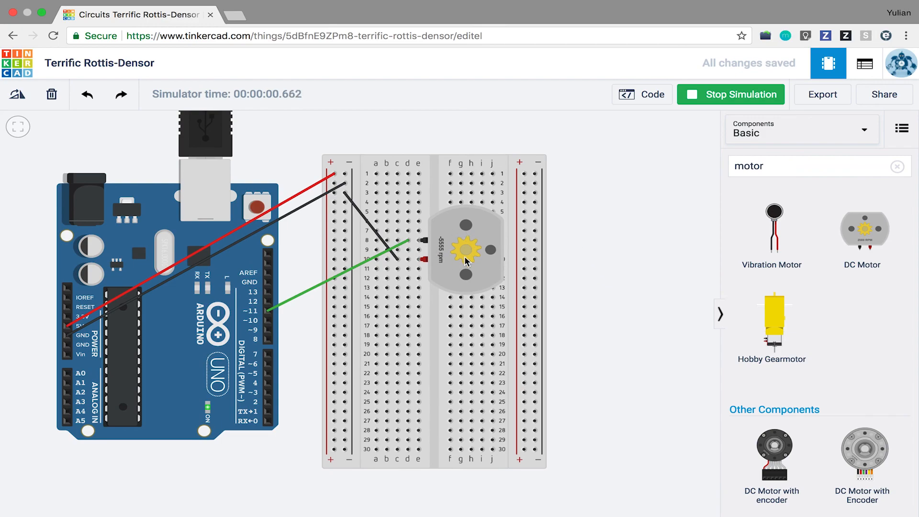